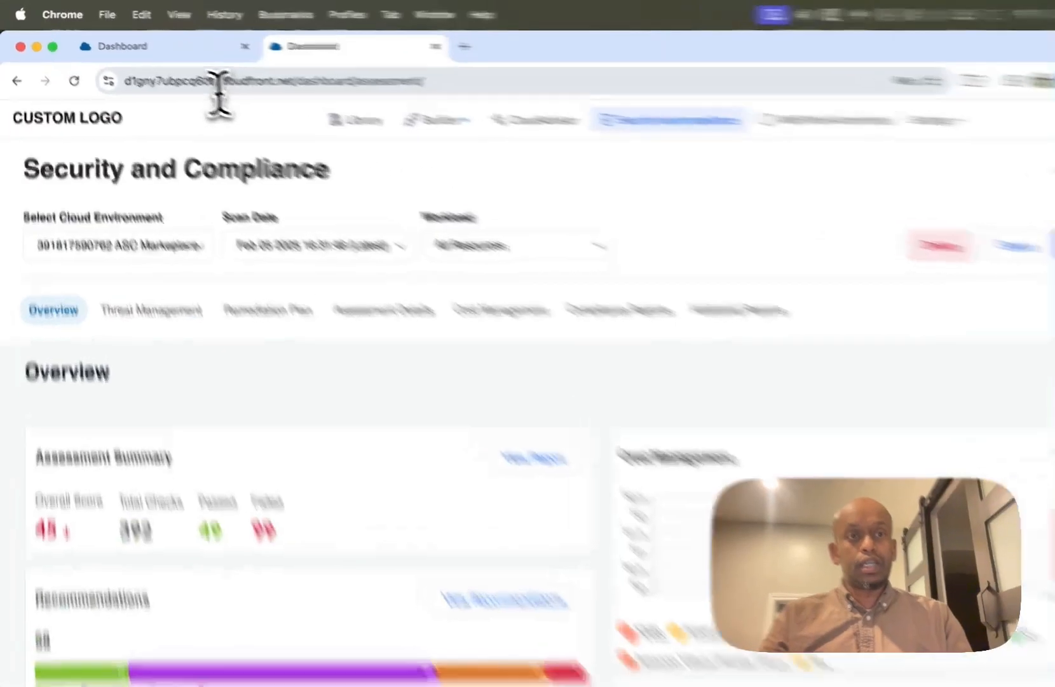
pyautogui.click(183, 72)
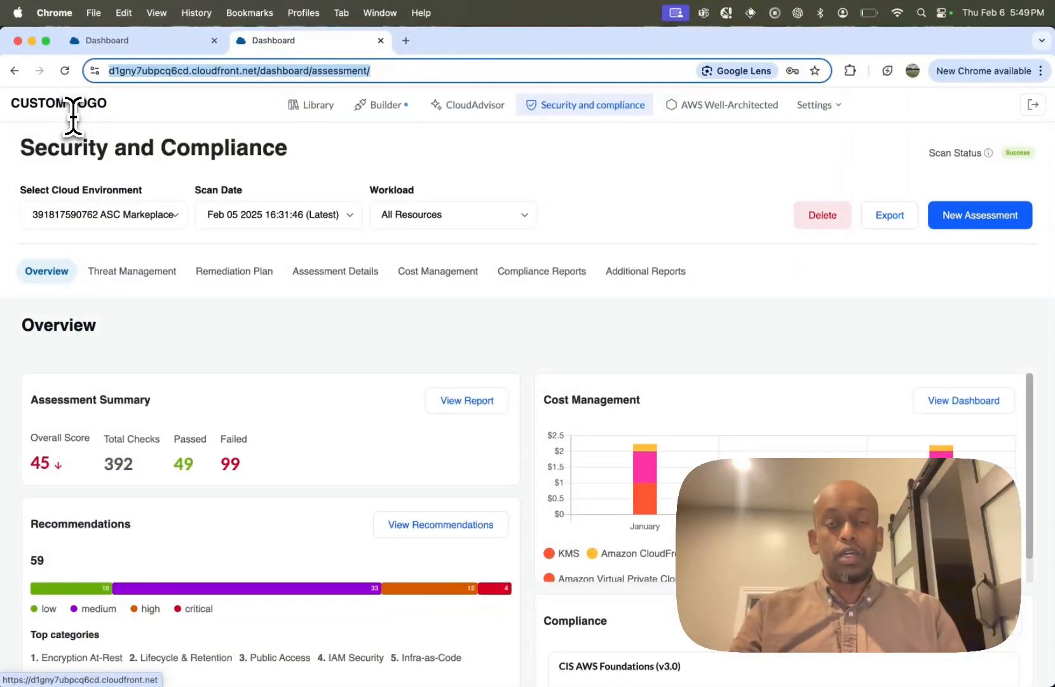
pyautogui.click(519, 181)
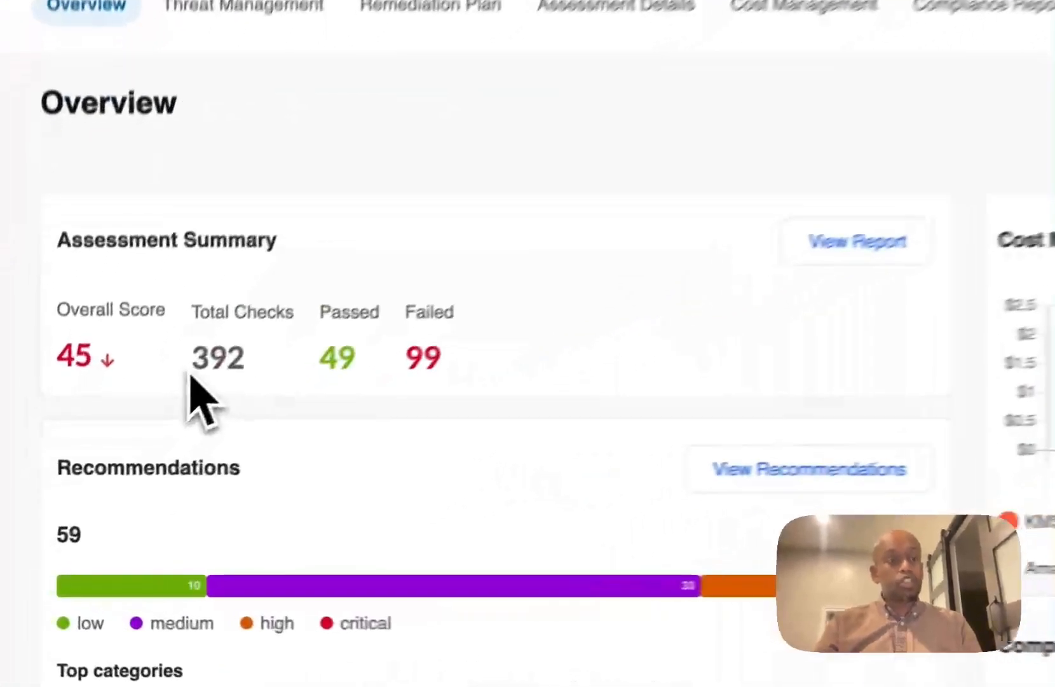
pyautogui.moveTo(103, 472); pyautogui.dragTo(134, 469)
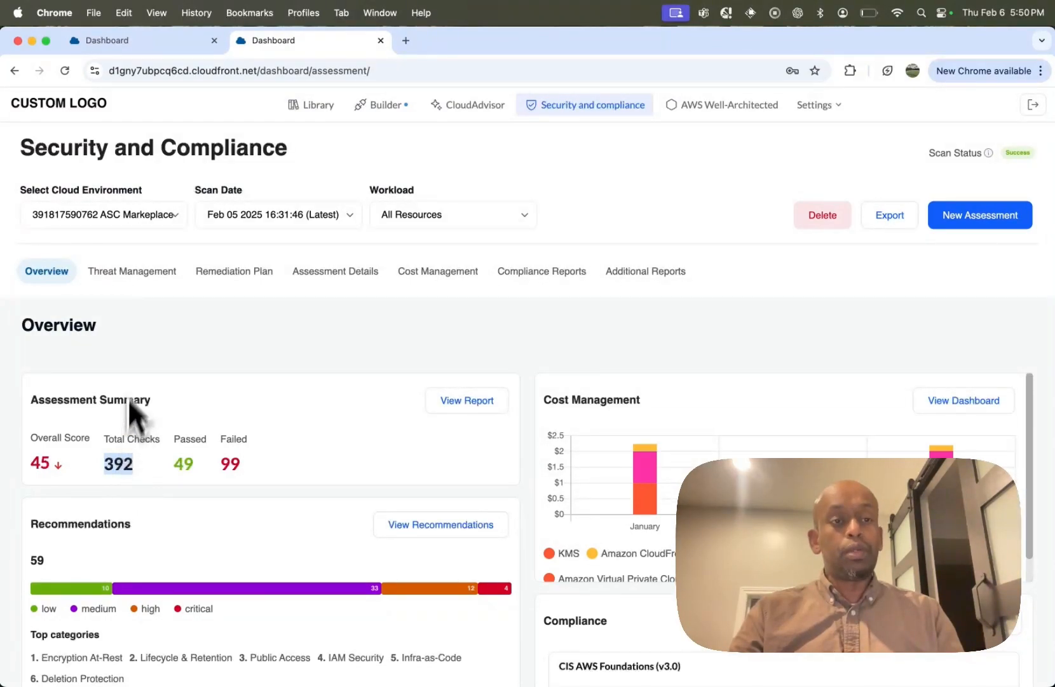
# Step: Review the assessment's Threat Management findings and the standards covered in its Compliance Reports
pyautogui.click(137, 277)
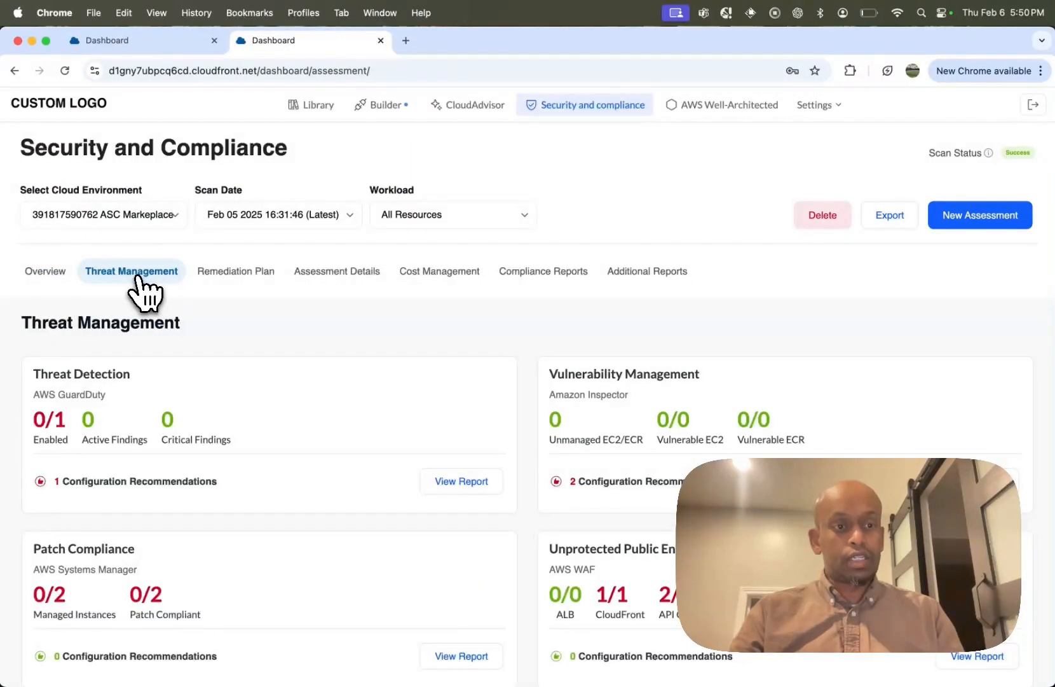
pyautogui.scroll(-2, 159, 426)
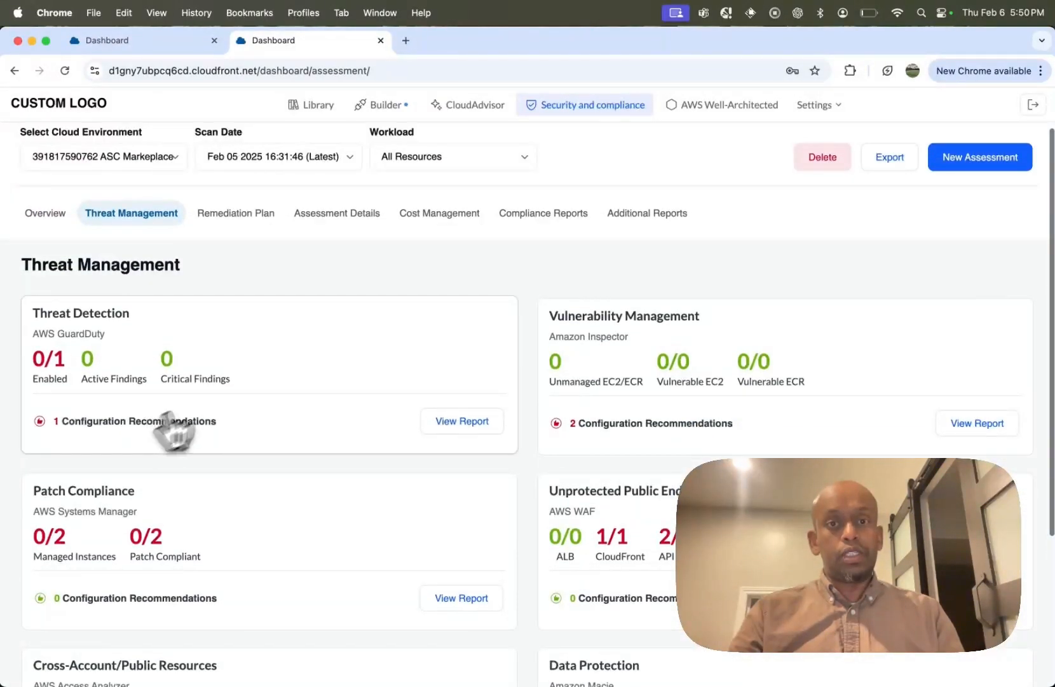
pyautogui.click(533, 221)
pyautogui.scroll(-2, 453, 371)
pyautogui.scroll(2, 454, 371)
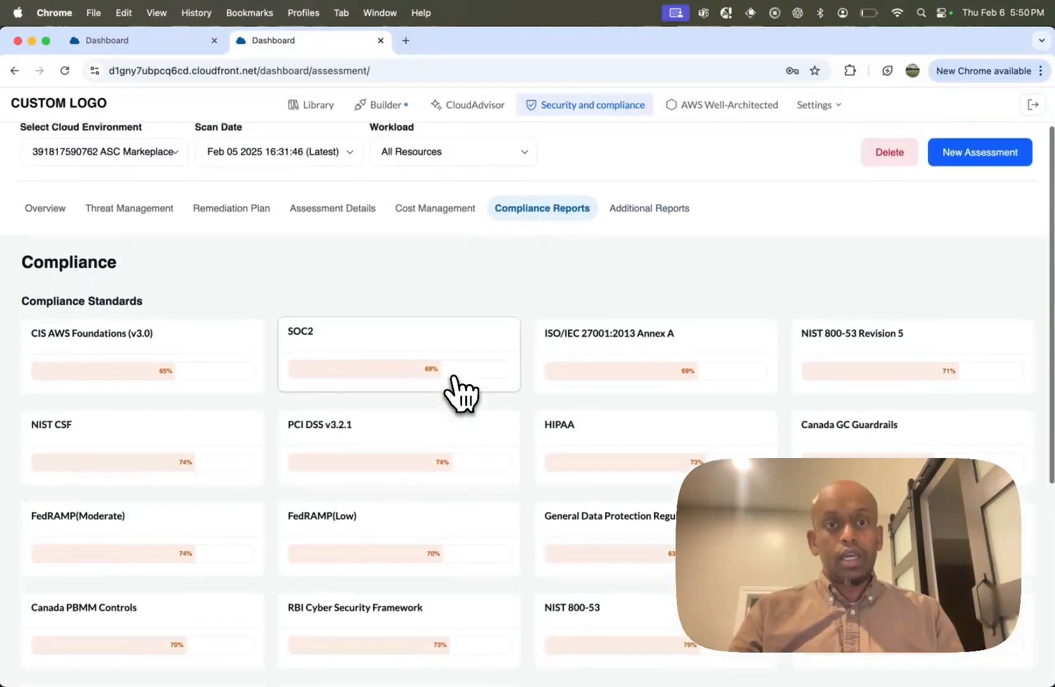
# Step: Review the assessment's Cost Management breakdown and return to the Overview
pyautogui.click(438, 227)
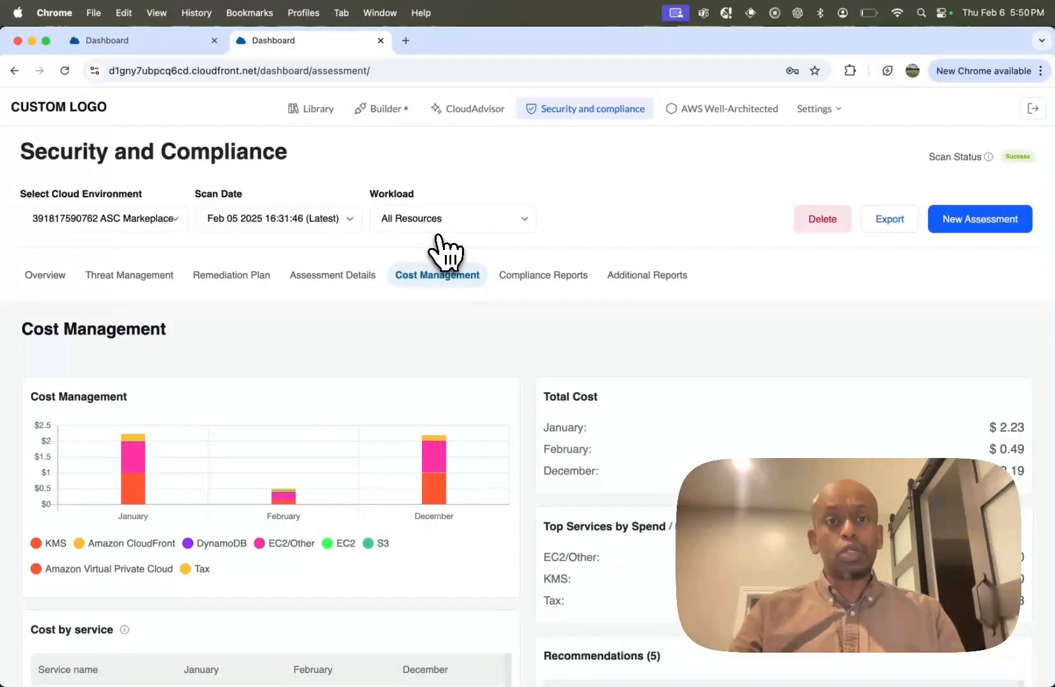
pyautogui.scroll(-1, 438, 235)
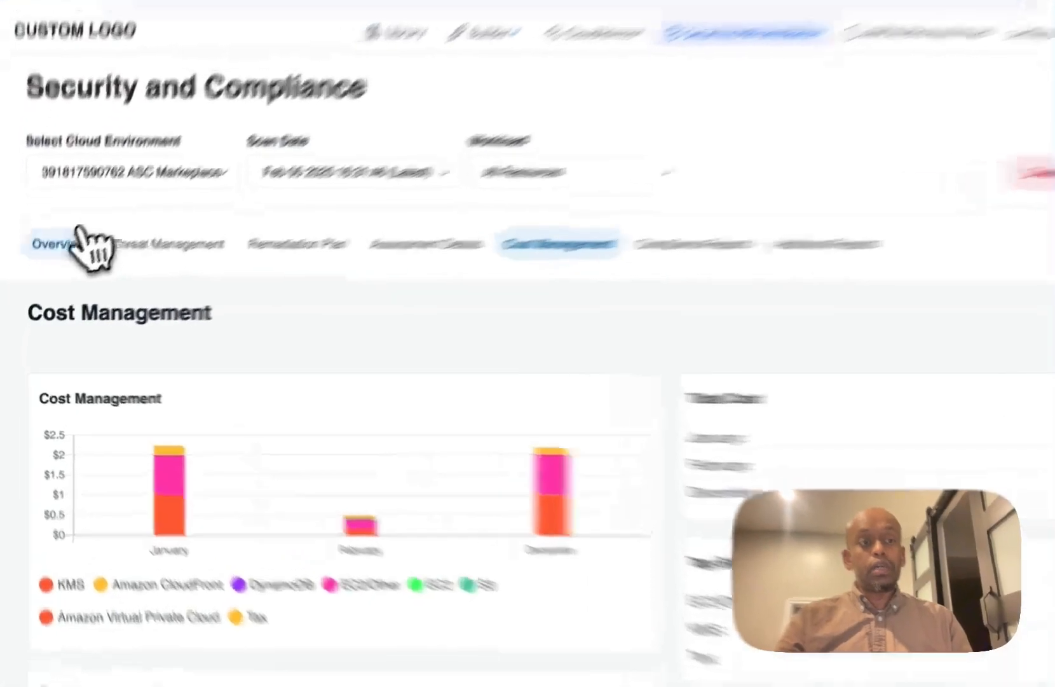
pyautogui.click(45, 271)
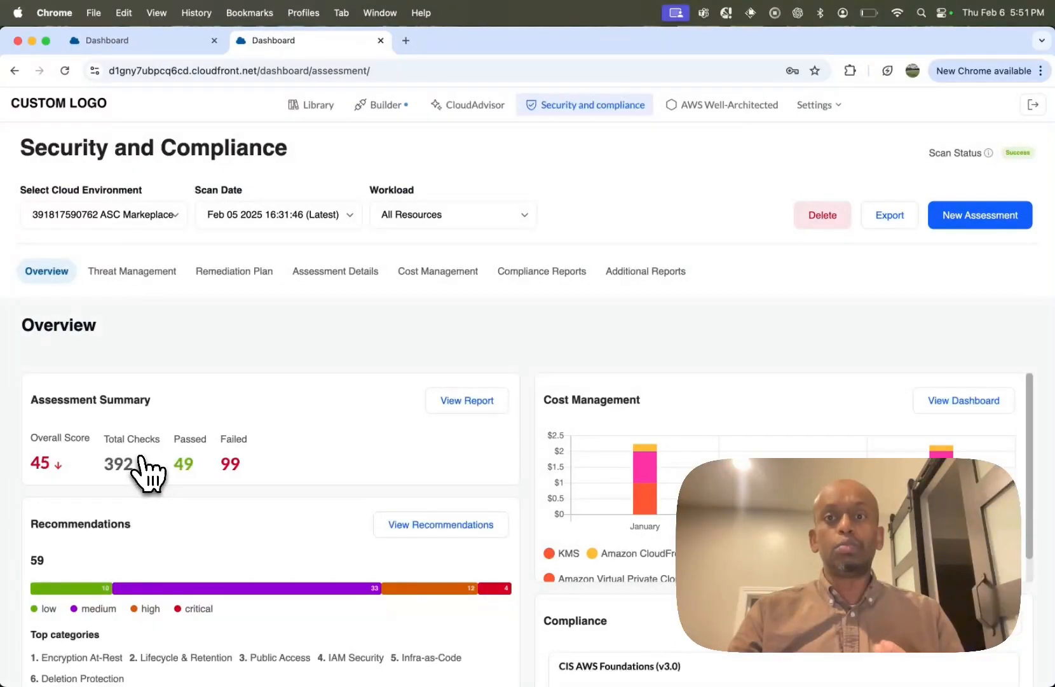
# Step: Go to AWS Well-Architected and look through the list of existing workloads
pyautogui.click(696, 106)
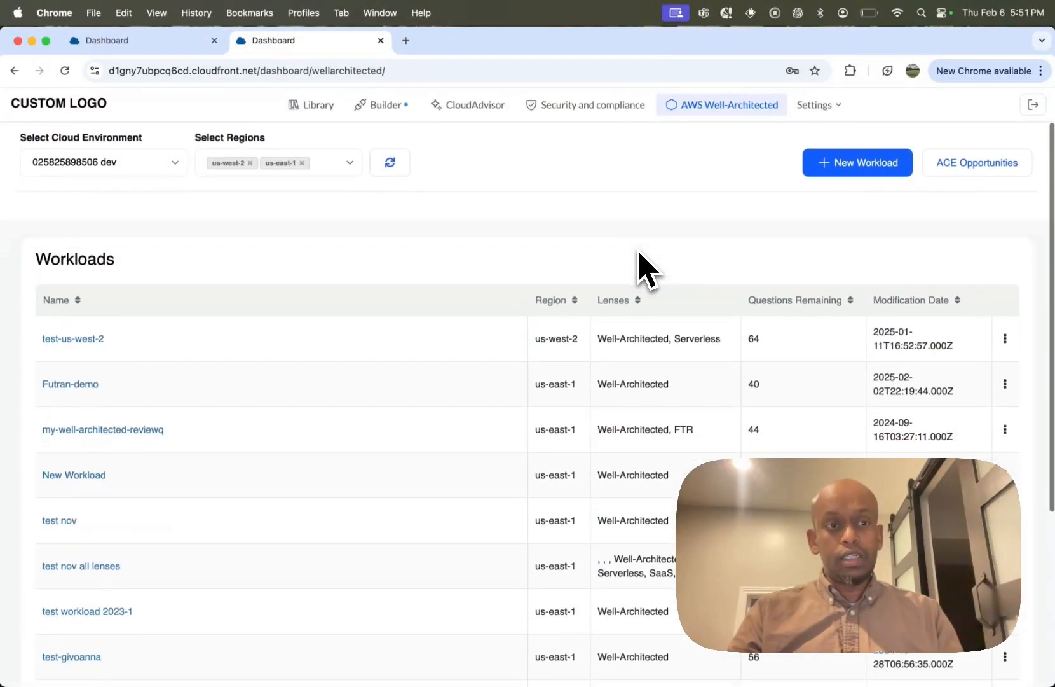
pyautogui.scroll(-5, 641, 267)
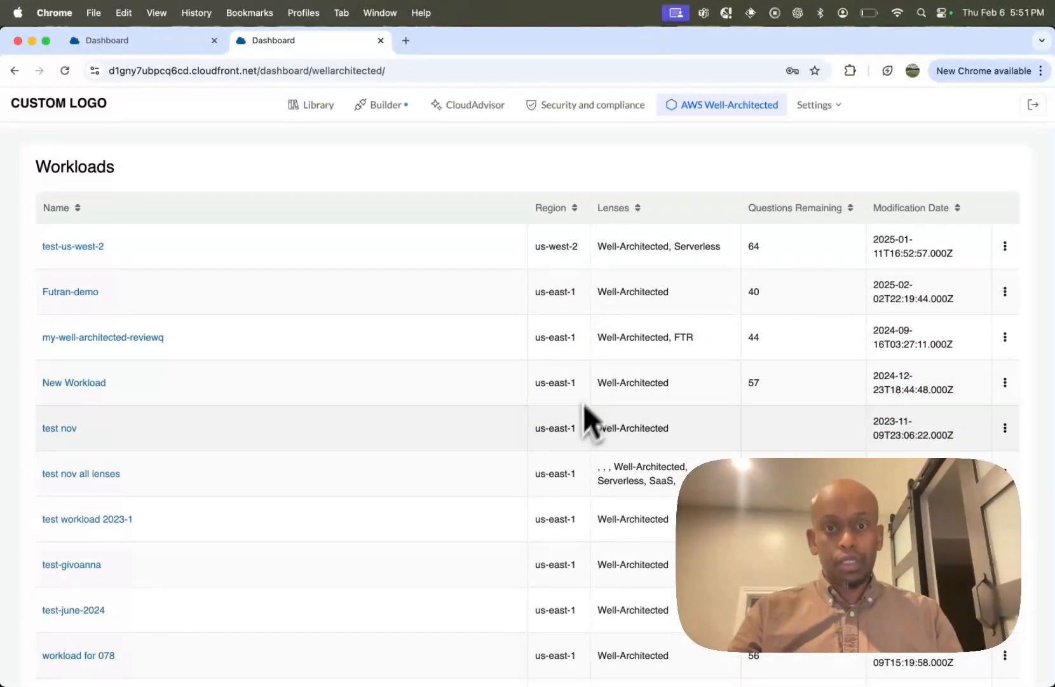
pyautogui.scroll(-6, 579, 433)
pyautogui.scroll(8, 572, 431)
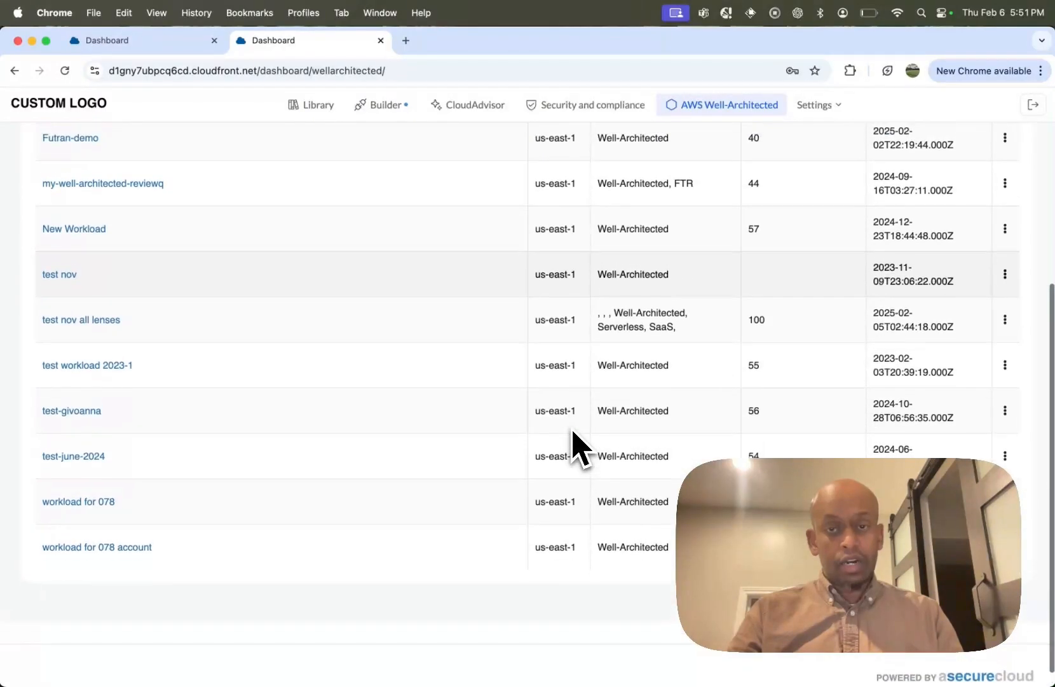
pyautogui.scroll(1, 576, 445)
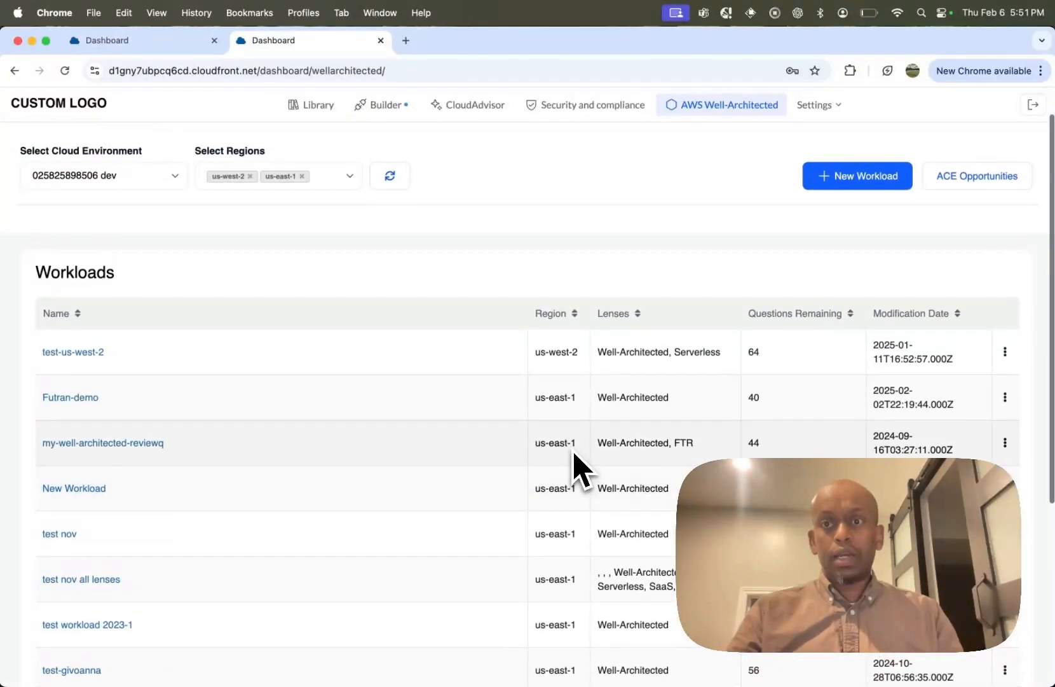
# Step: Create a new Well-Architected workload named "Workload - sap" covering All Resources, adding the Machine Learning Lens to the AWS Well-Architected lens
pyautogui.click(881, 173)
pyautogui.click(121, 238)
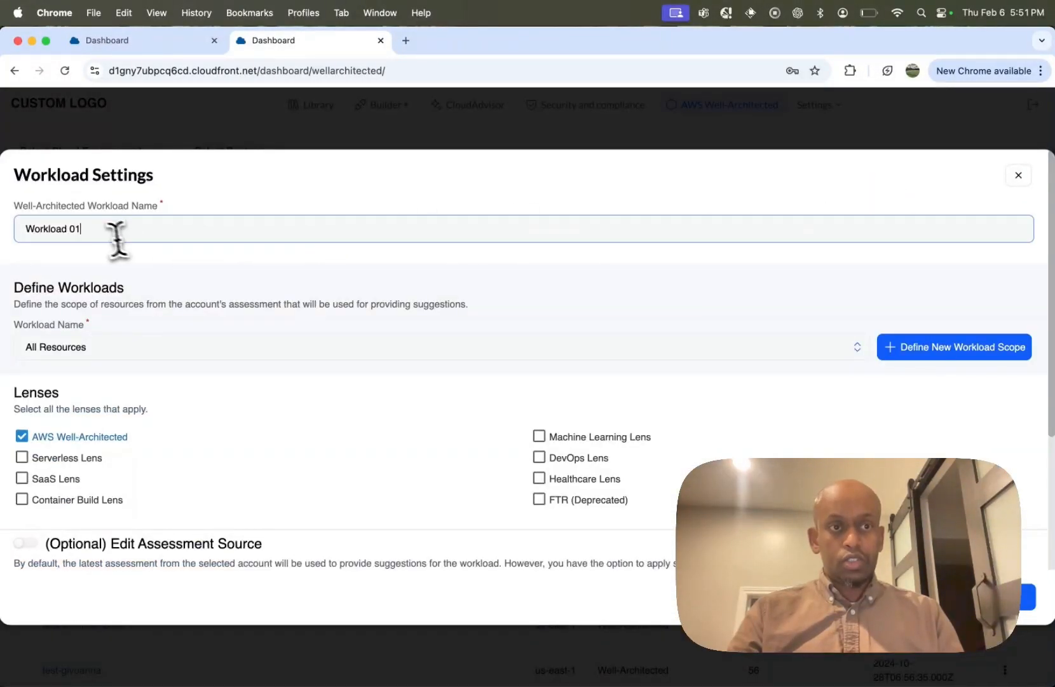
pyautogui.press('BackSpace')
pyautogui.press('BackSpace')
pyautogui.write('- sap')
pyautogui.scroll(-2, 213, 285)
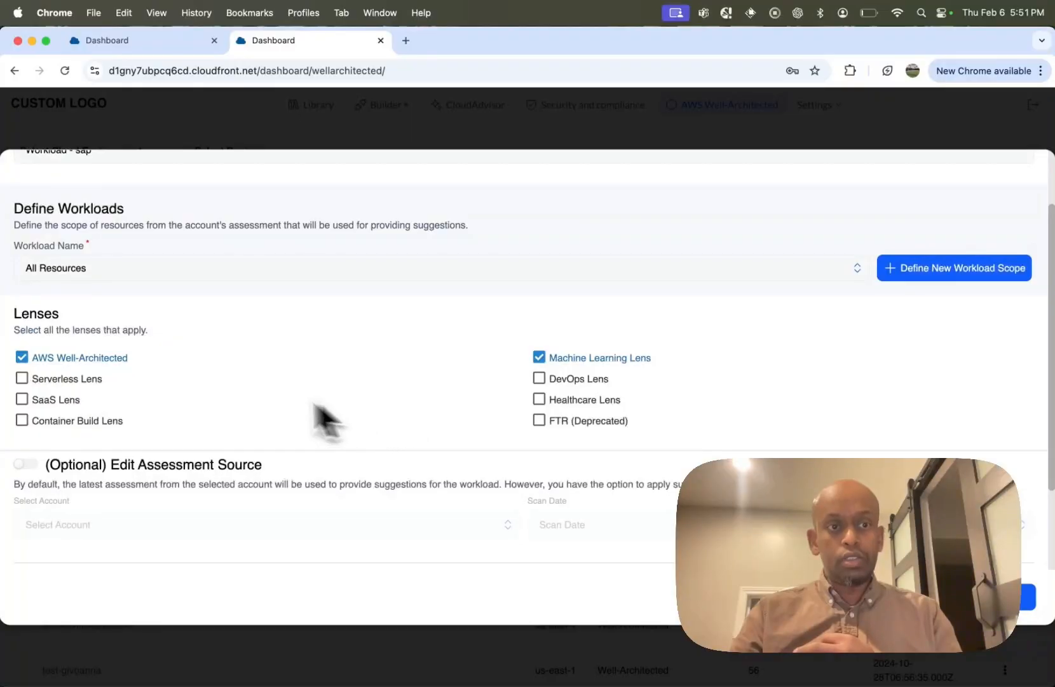
pyautogui.scroll(-2, 378, 398)
pyautogui.scroll(-3, 381, 399)
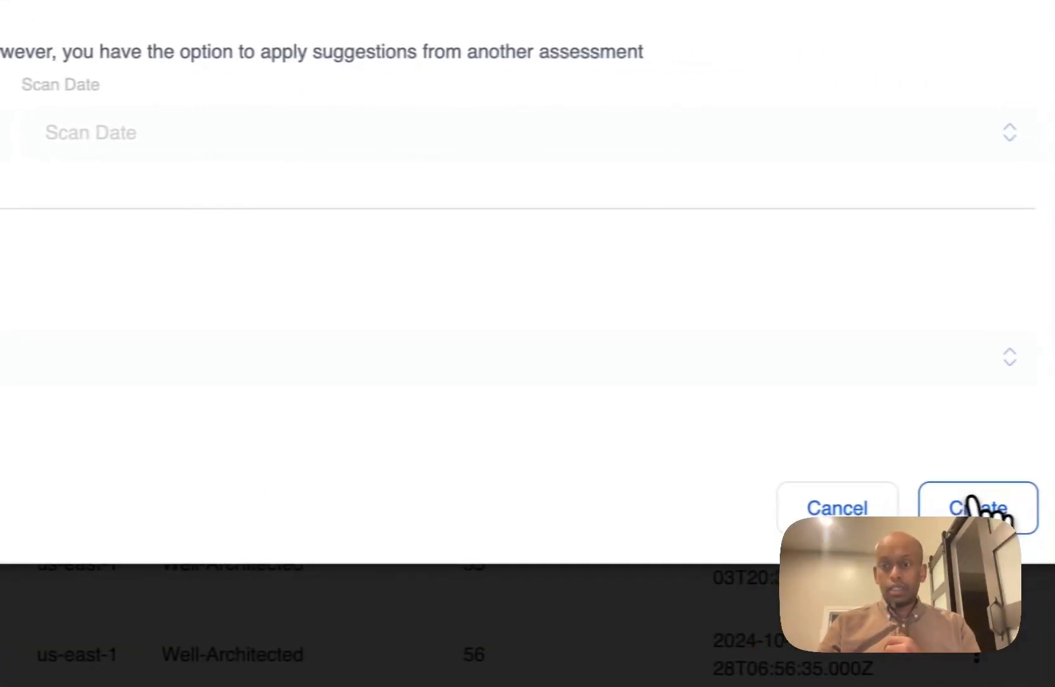
pyautogui.click(970, 507)
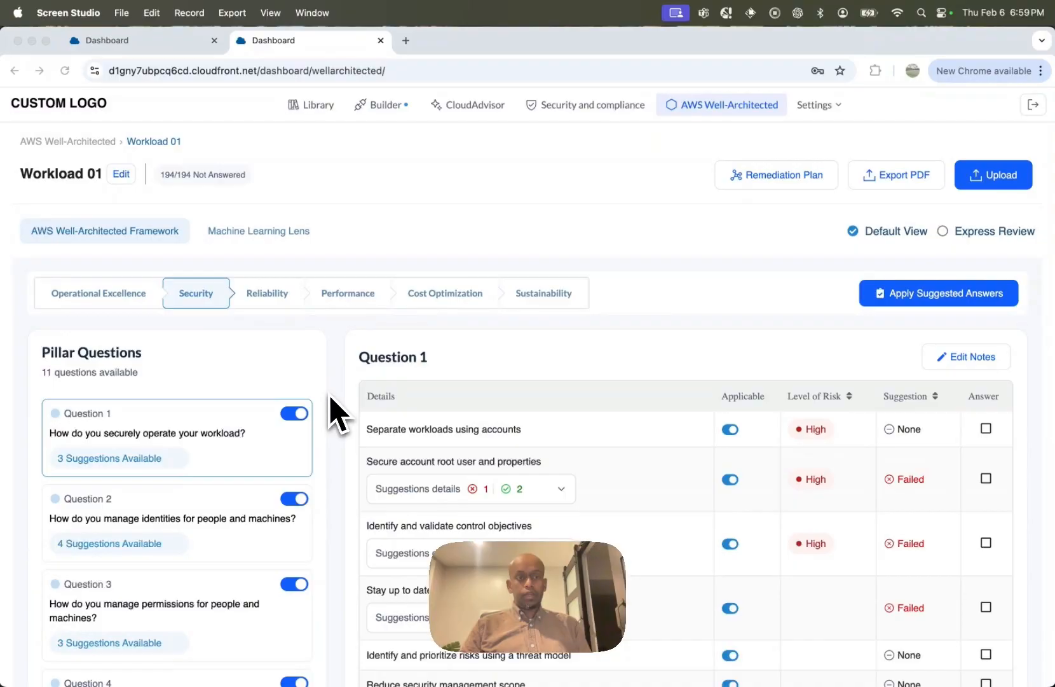
# Step: Review Security Question 1 on operating the workload securely, including the suggestion details for "Secure account root user and properties"
pyautogui.scroll(-3, 334, 412)
pyautogui.scroll(-2, 244, 391)
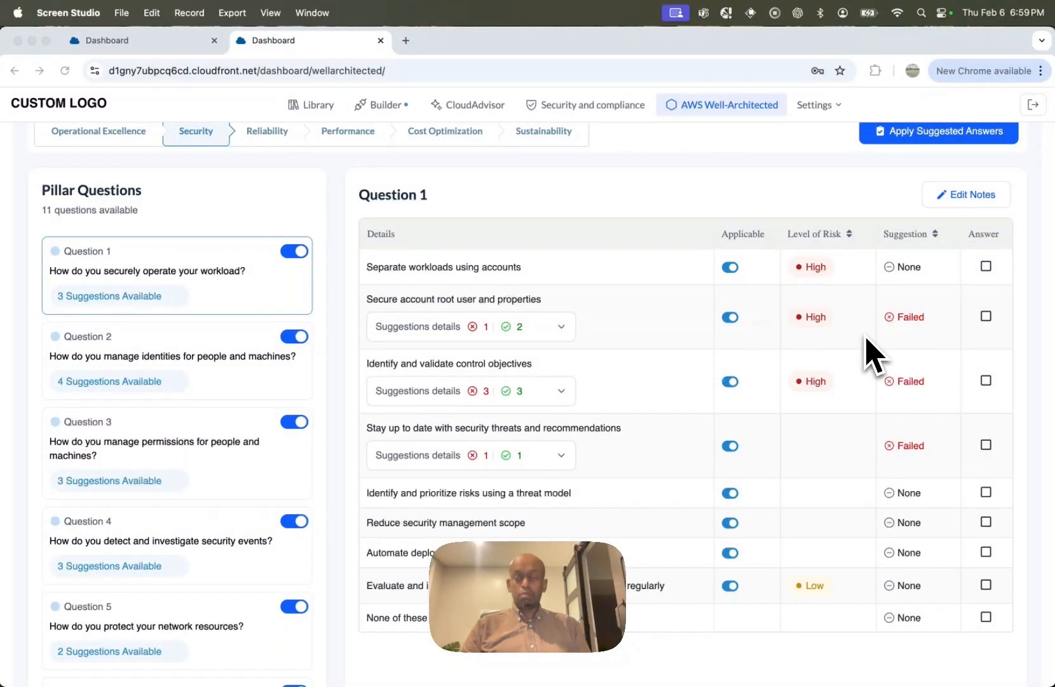
pyautogui.scroll(2, 871, 356)
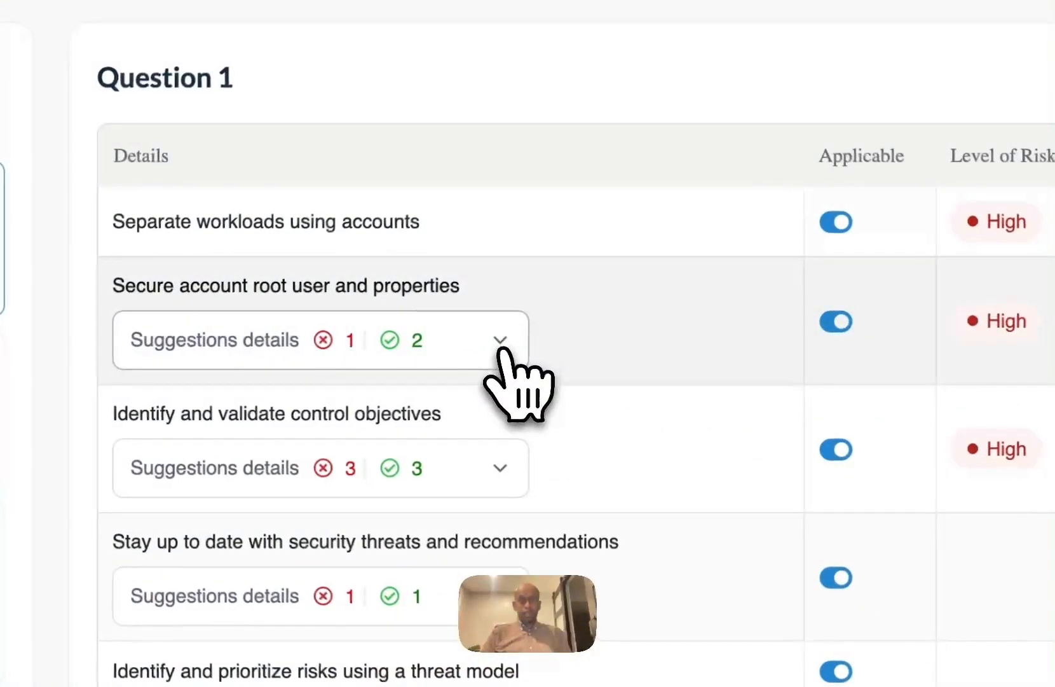
pyautogui.click(499, 353)
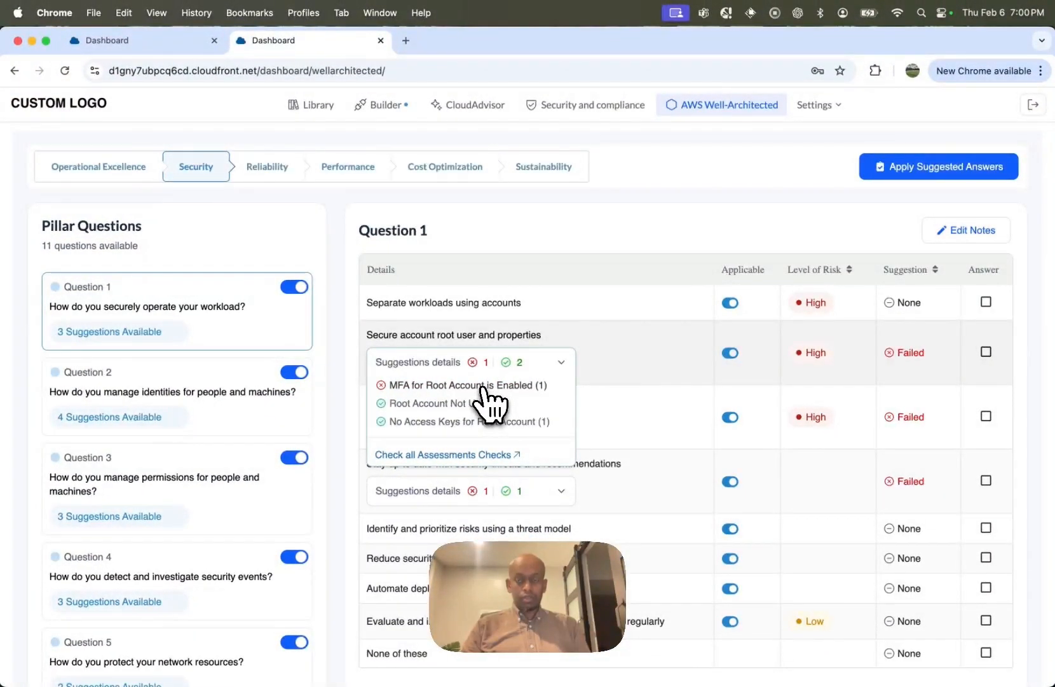
pyautogui.scroll(-1, 1037, 417)
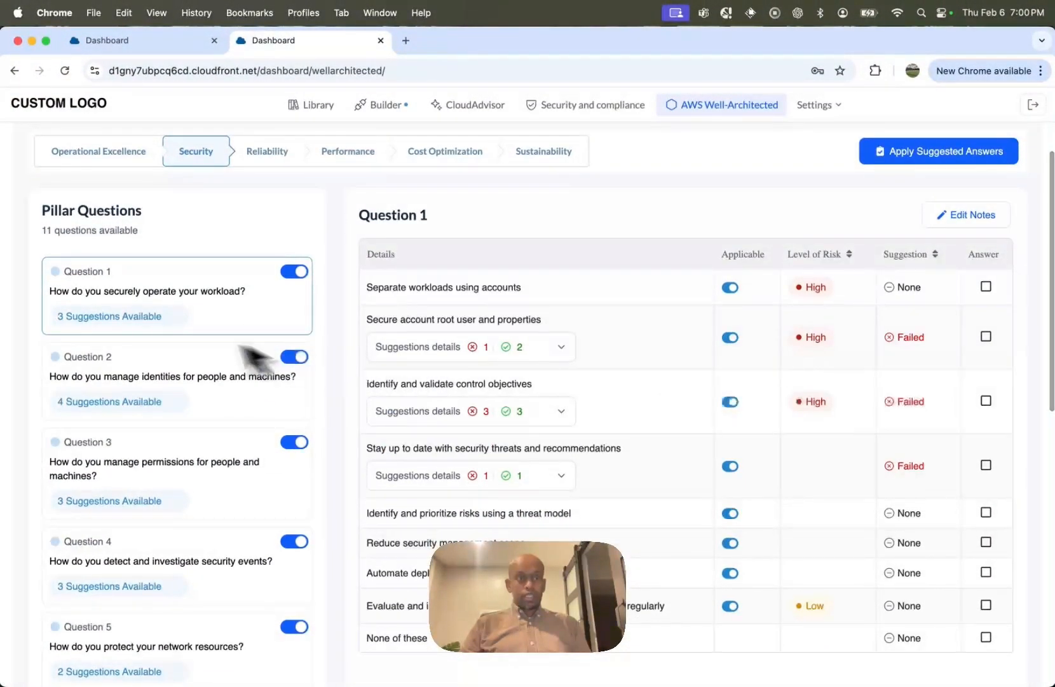
# Step: Check Security Question 2's suggestion details for "Use temporary credentials" and apply the suggested answers to this question only
pyautogui.click(176, 380)
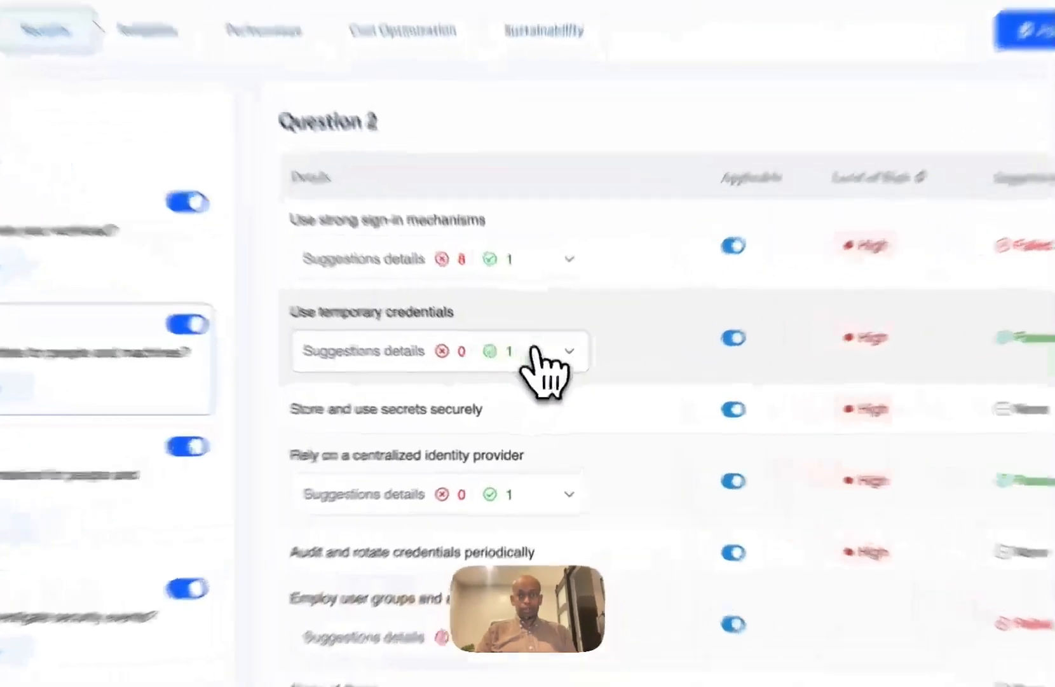
pyautogui.click(553, 375)
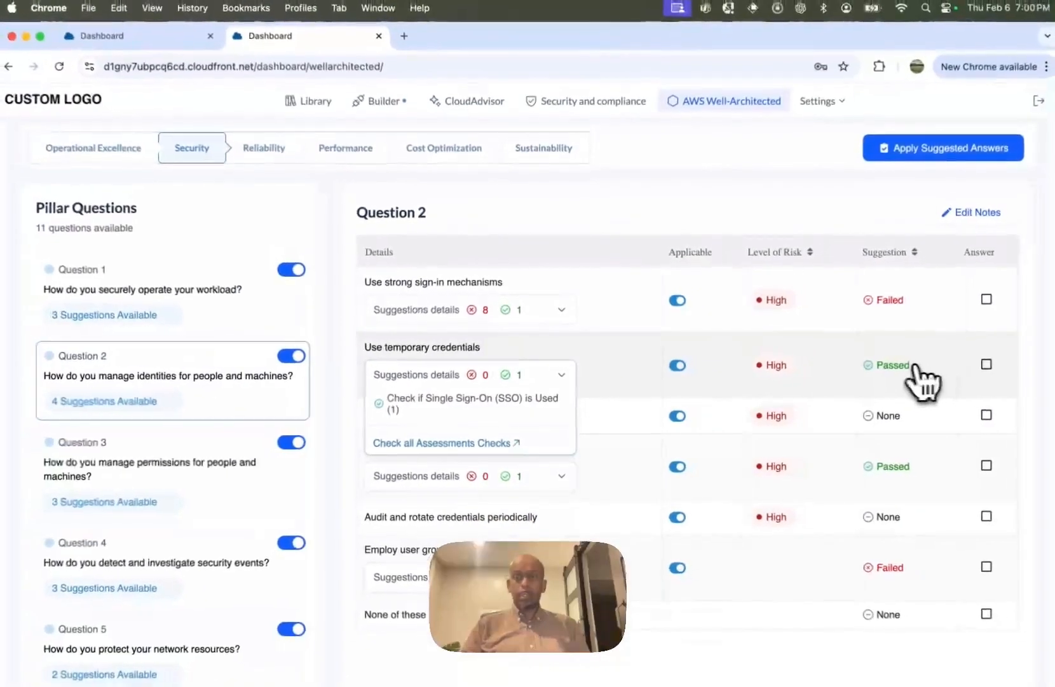
pyautogui.click(965, 154)
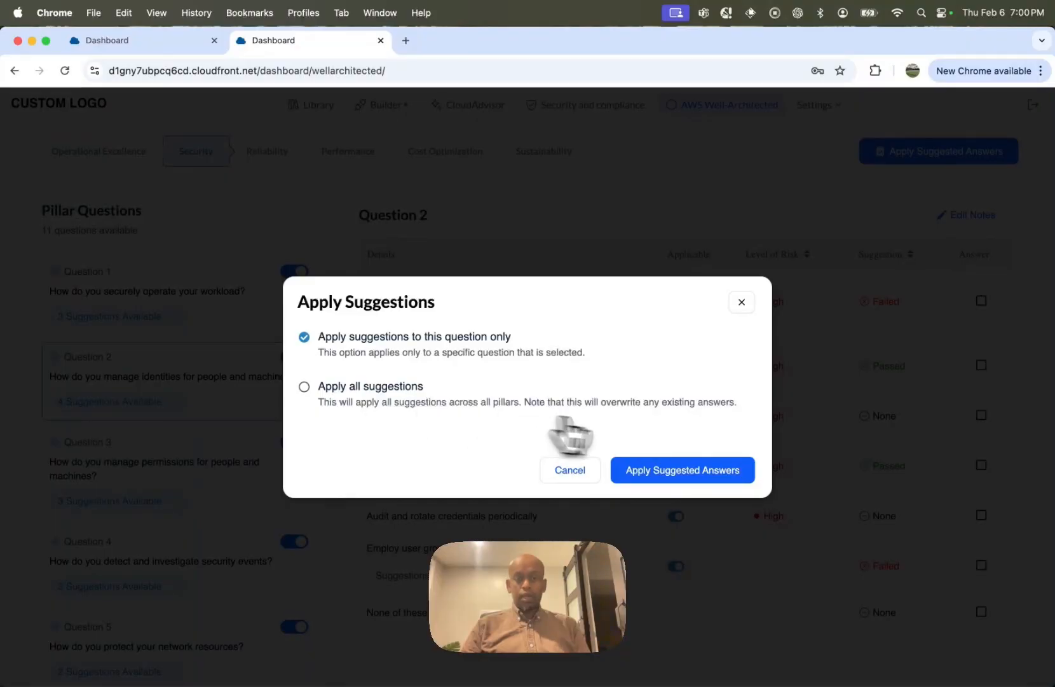
pyautogui.click(681, 471)
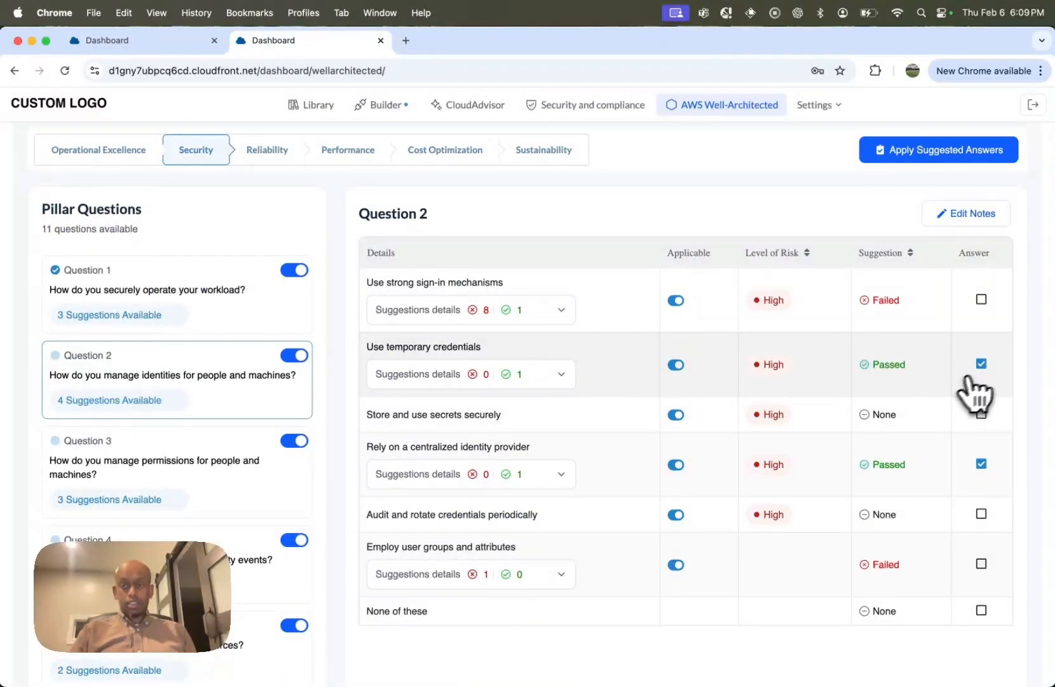
pyautogui.click(981, 464)
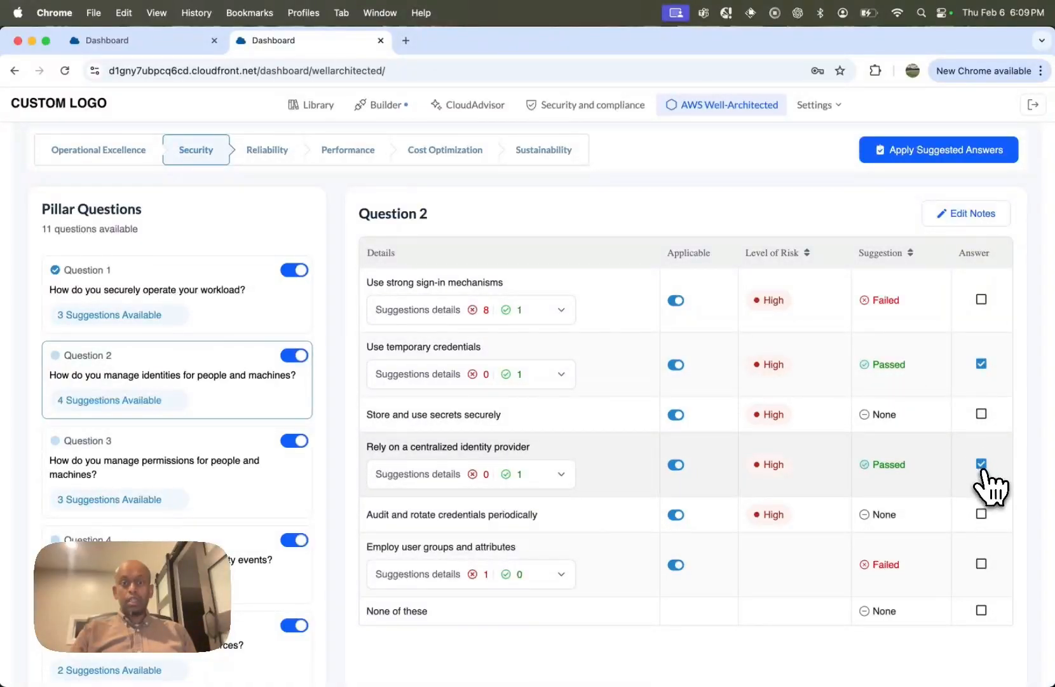
# Step: Start uploading Workload 01 to AWS and select the ASC marketplace account as the destination
pyautogui.scroll(3, 986, 487)
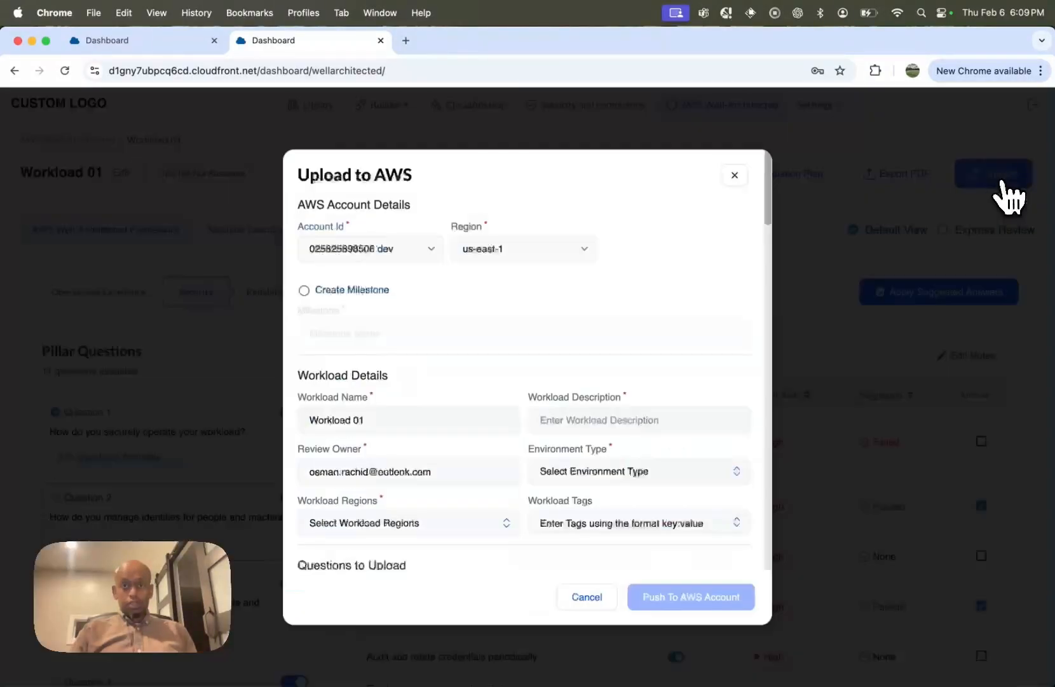
pyautogui.click(1008, 194)
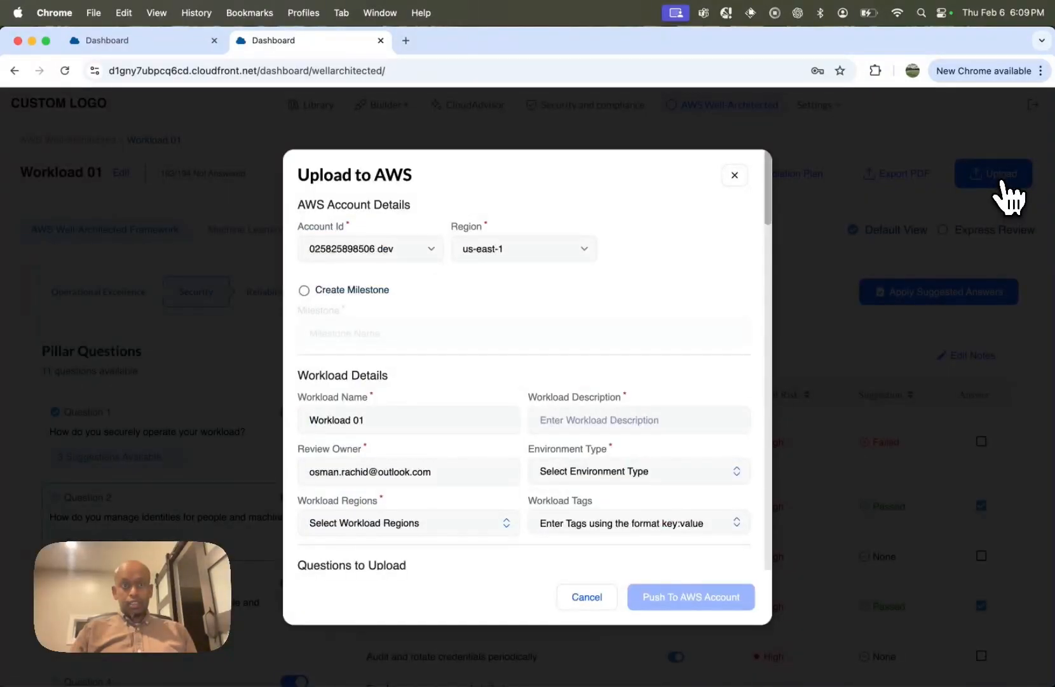
pyautogui.scroll(-1, 683, 423)
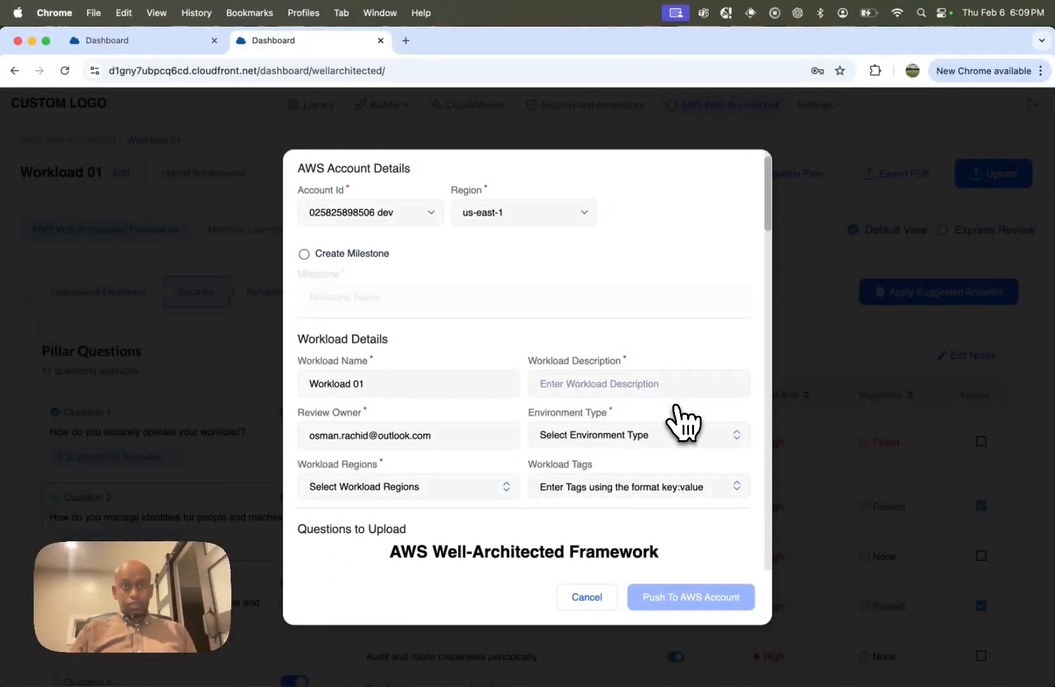
pyautogui.click(429, 213)
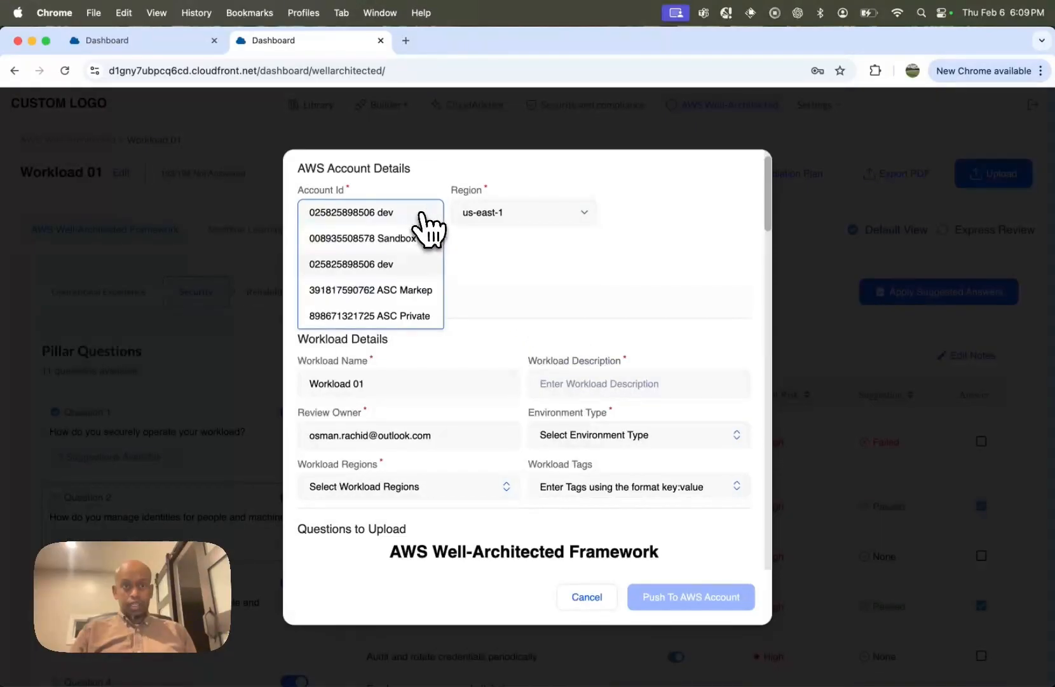
pyautogui.click(412, 294)
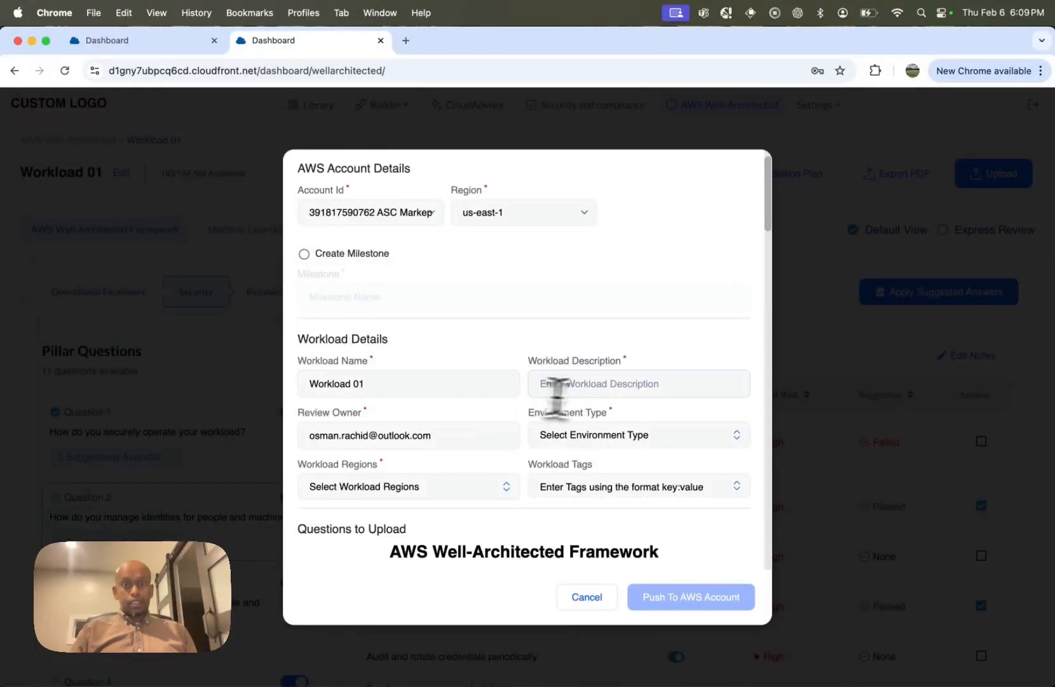
# Step: Fill in the AWS upload form with description "ASC Dev", environment PRODUCTION and regions us-east-2 and us-east-1, and close it without pushing
pyautogui.click(611, 383)
pyautogui.click(621, 420)
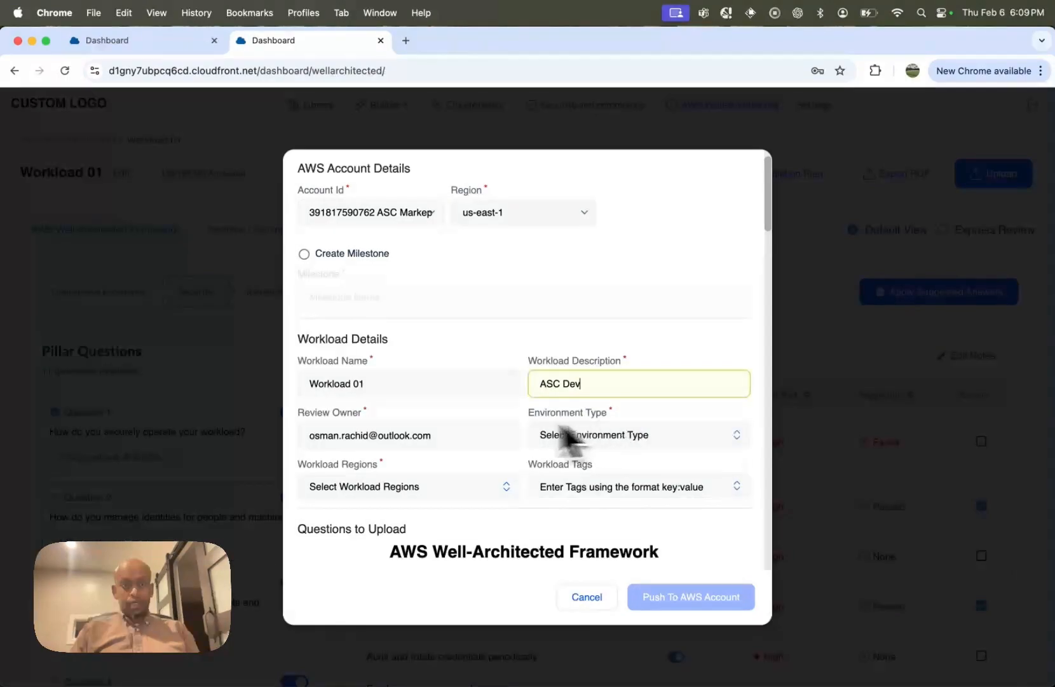
pyautogui.click(601, 438)
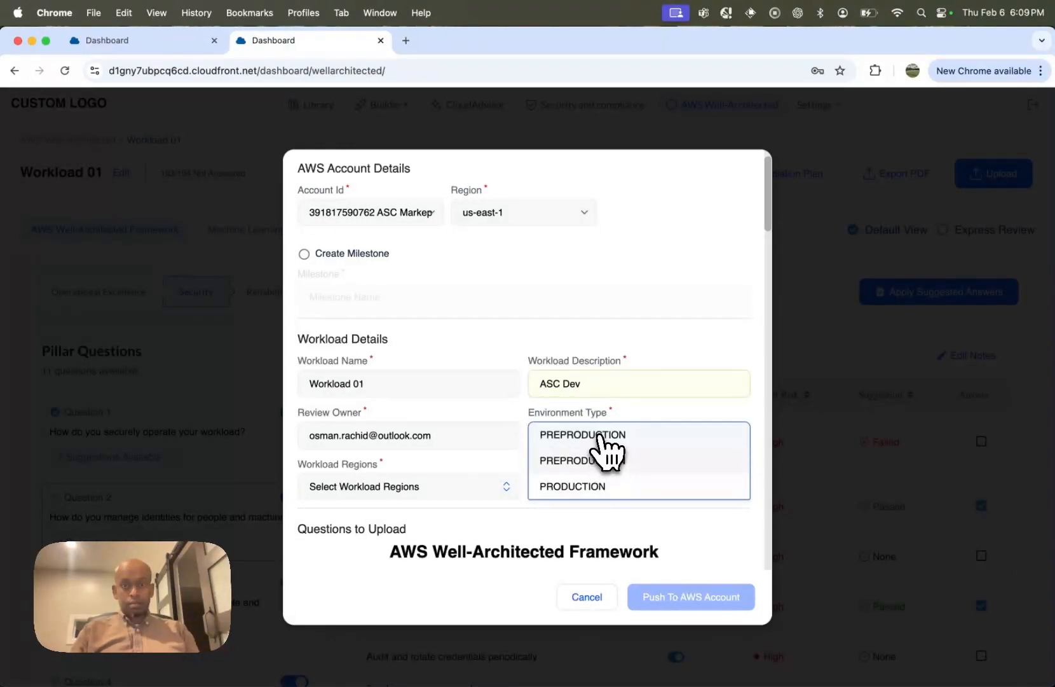
pyautogui.click(591, 485)
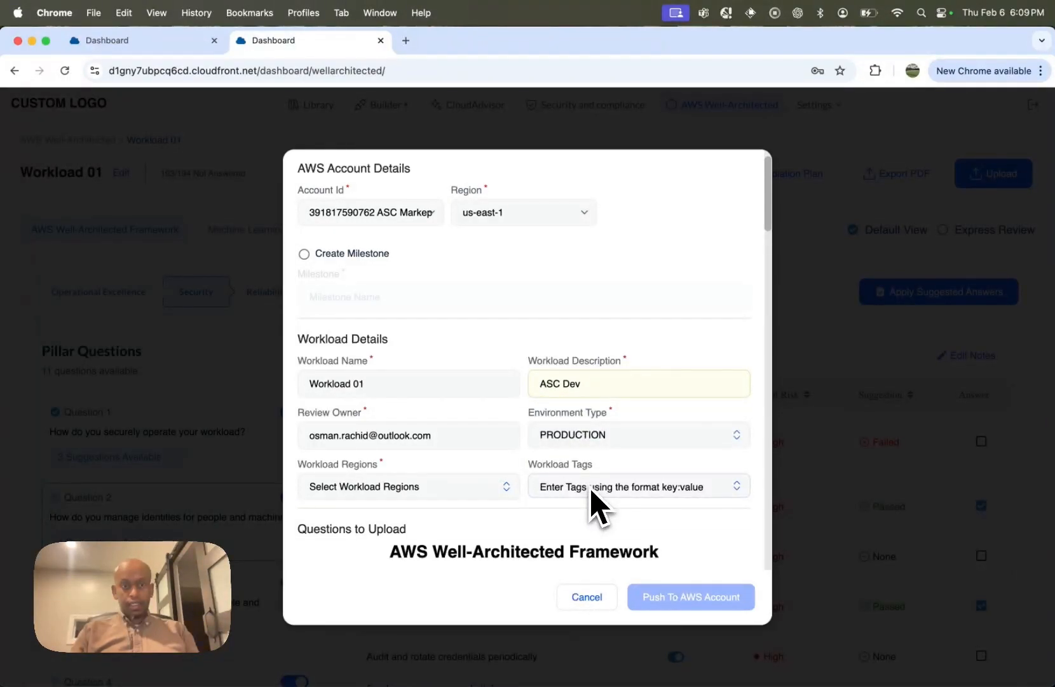
pyautogui.click(478, 492)
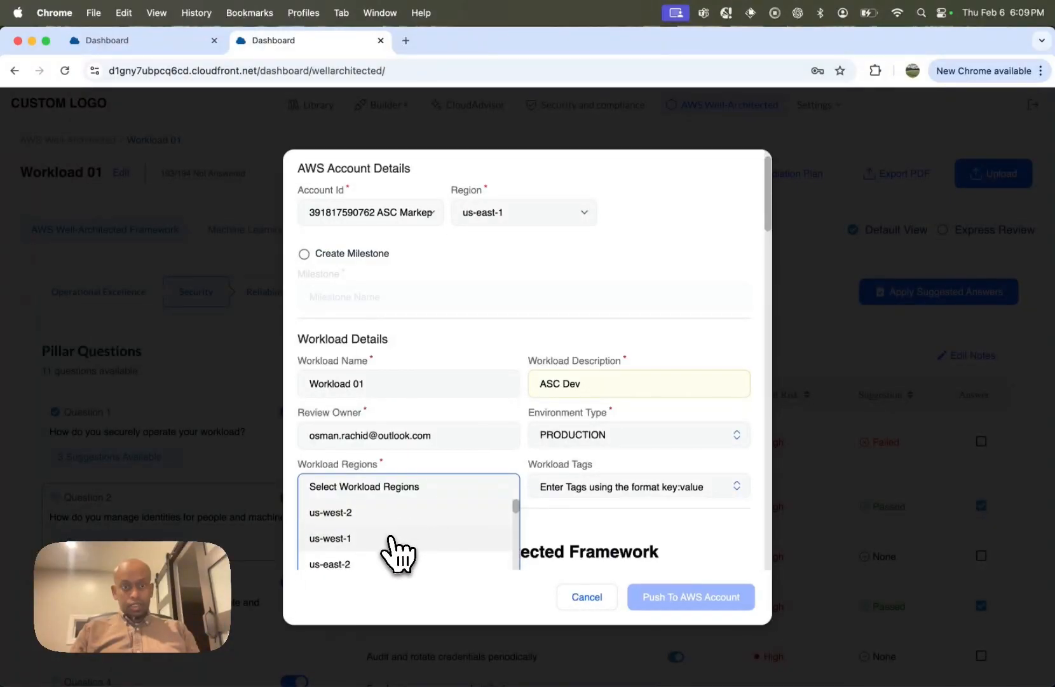
pyautogui.click(398, 563)
pyautogui.click(385, 568)
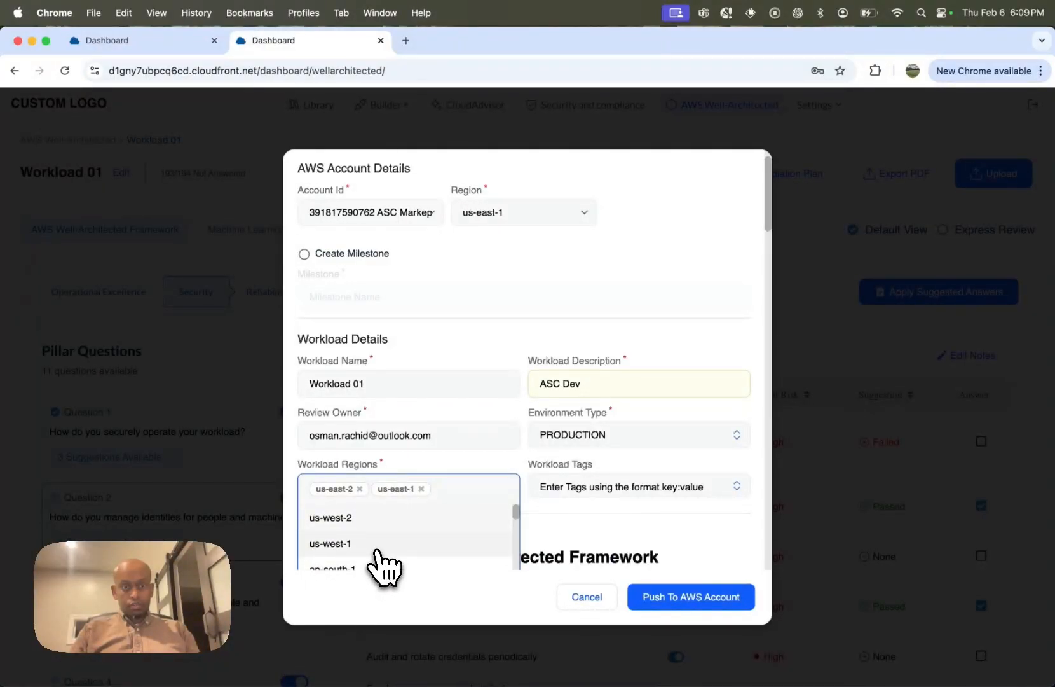
pyautogui.scroll(2, 380, 559)
pyautogui.click(595, 558)
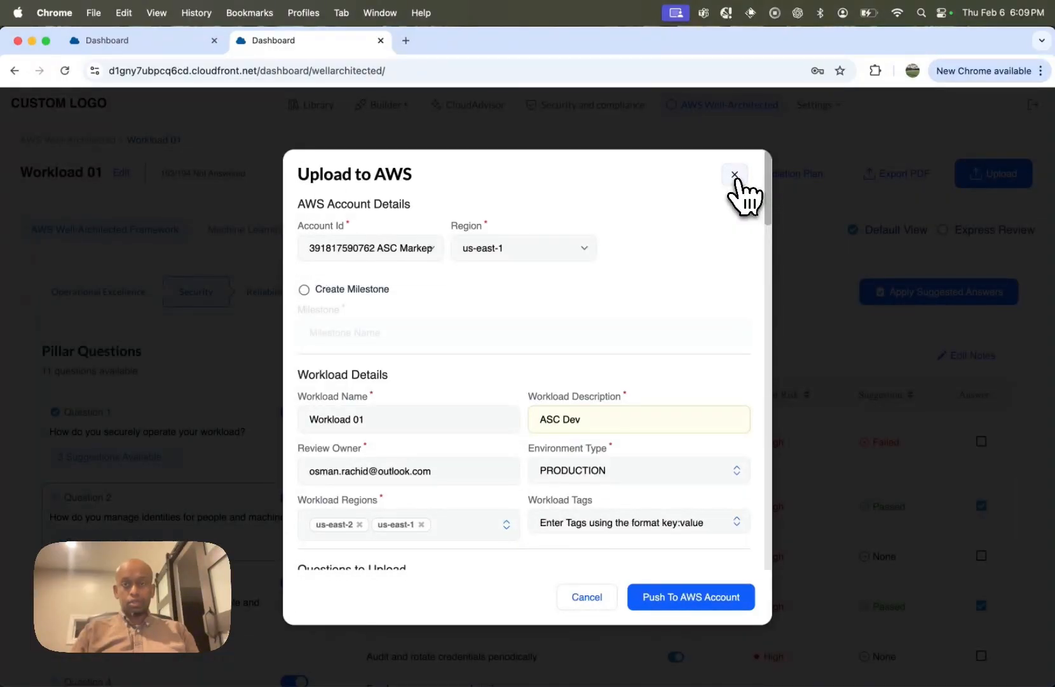
pyautogui.click(735, 175)
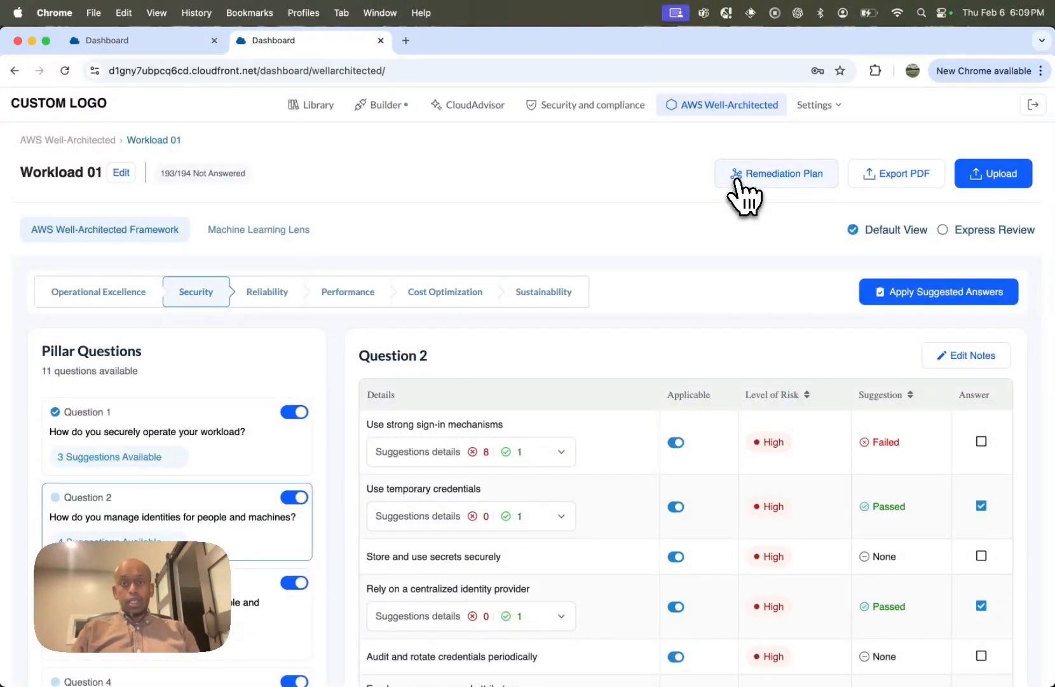
# Step: Look over the workload's remediation plan and the Machine Learning Lens, and return to the AWS Well-Architected Framework lens
pyautogui.click(789, 178)
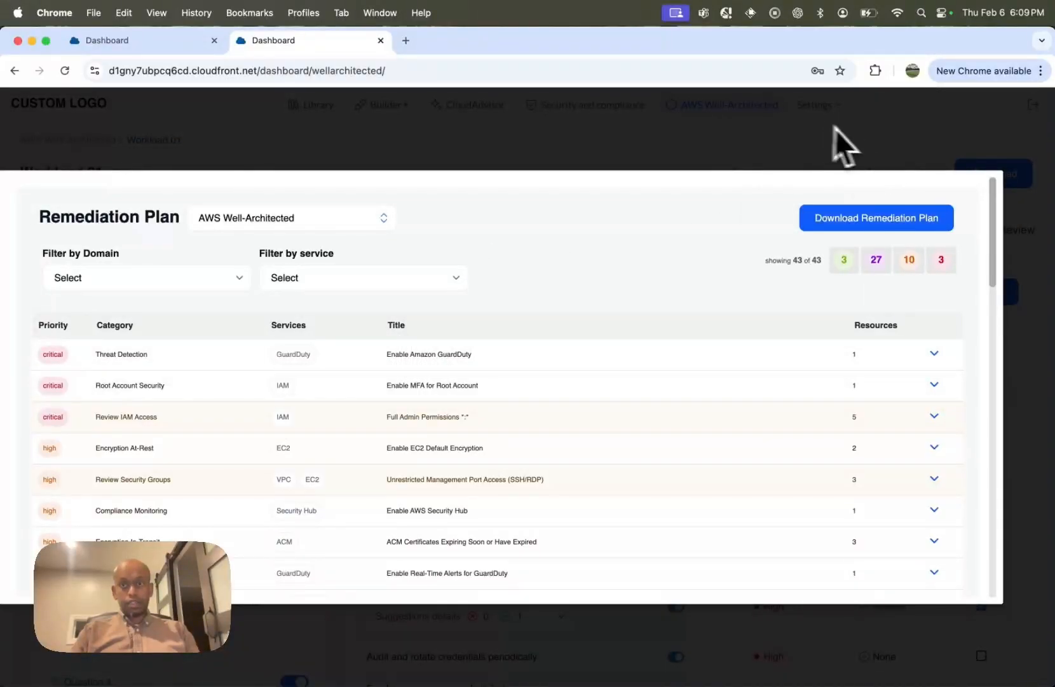
pyautogui.click(807, 123)
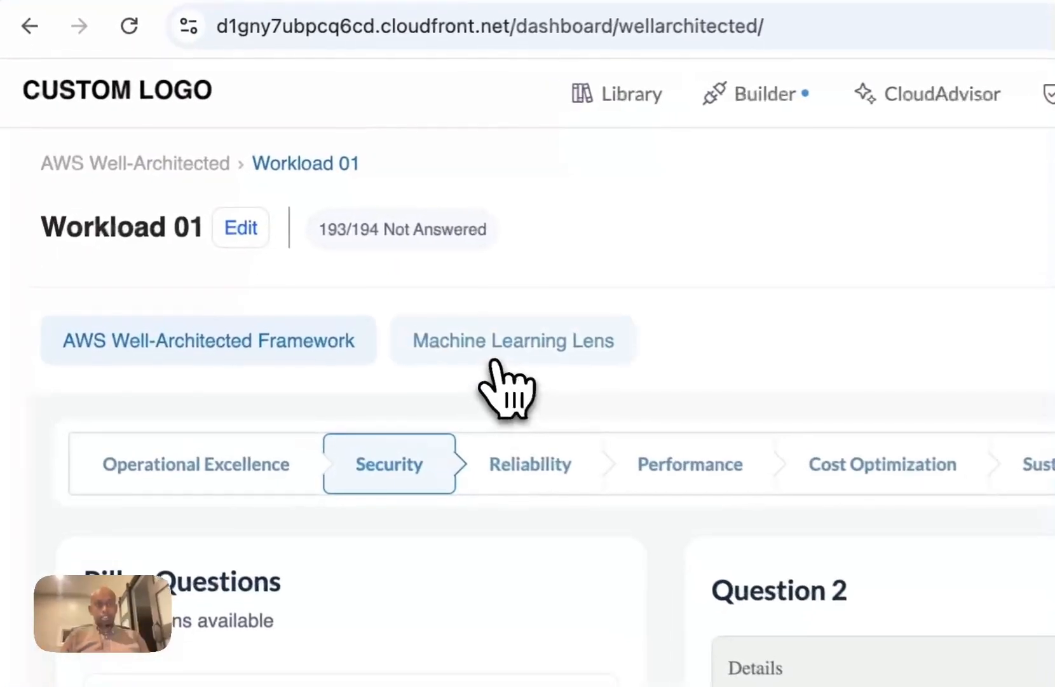
pyautogui.click(249, 236)
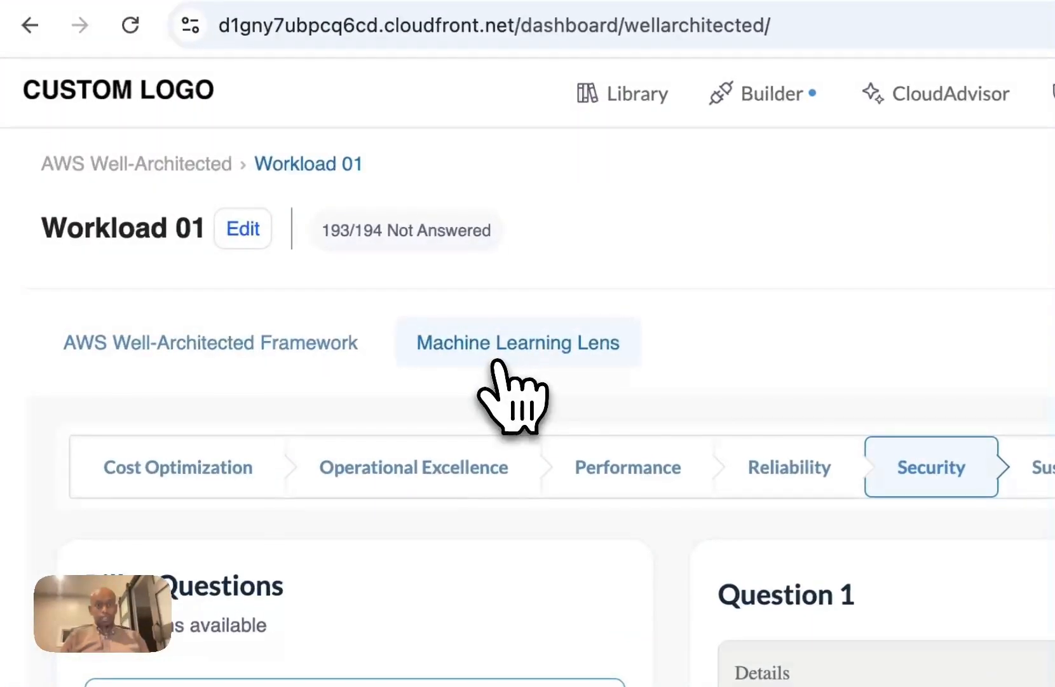
pyautogui.click(311, 350)
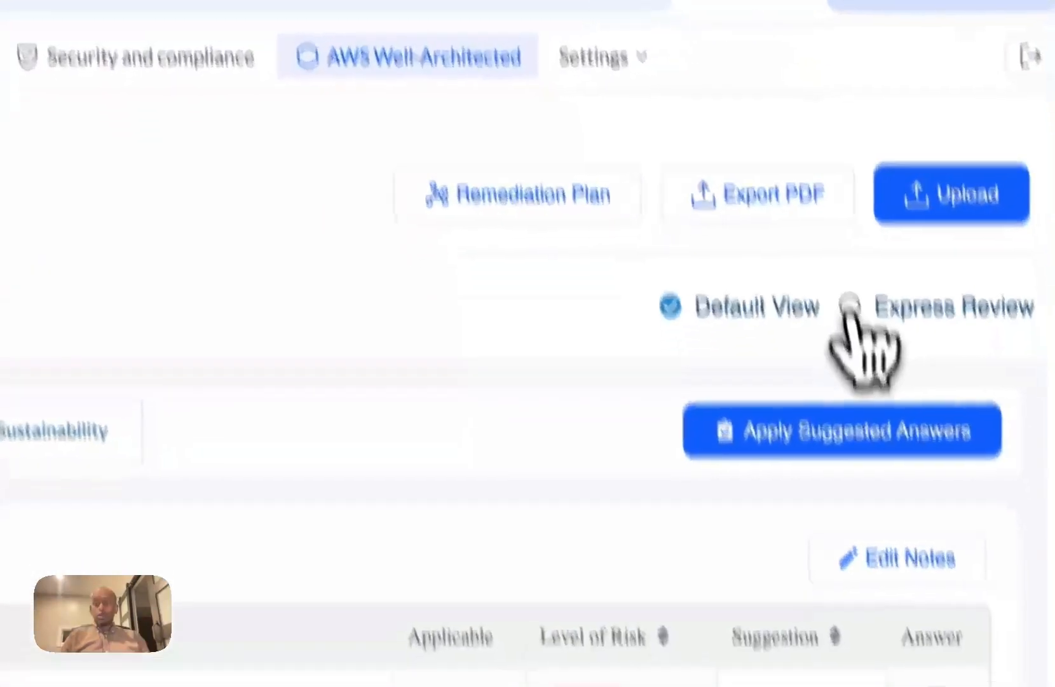
# Step: Switch Workload 01 to Express Review and inspect the Security pillar's Permissions & Access Control notes
pyautogui.click(852, 315)
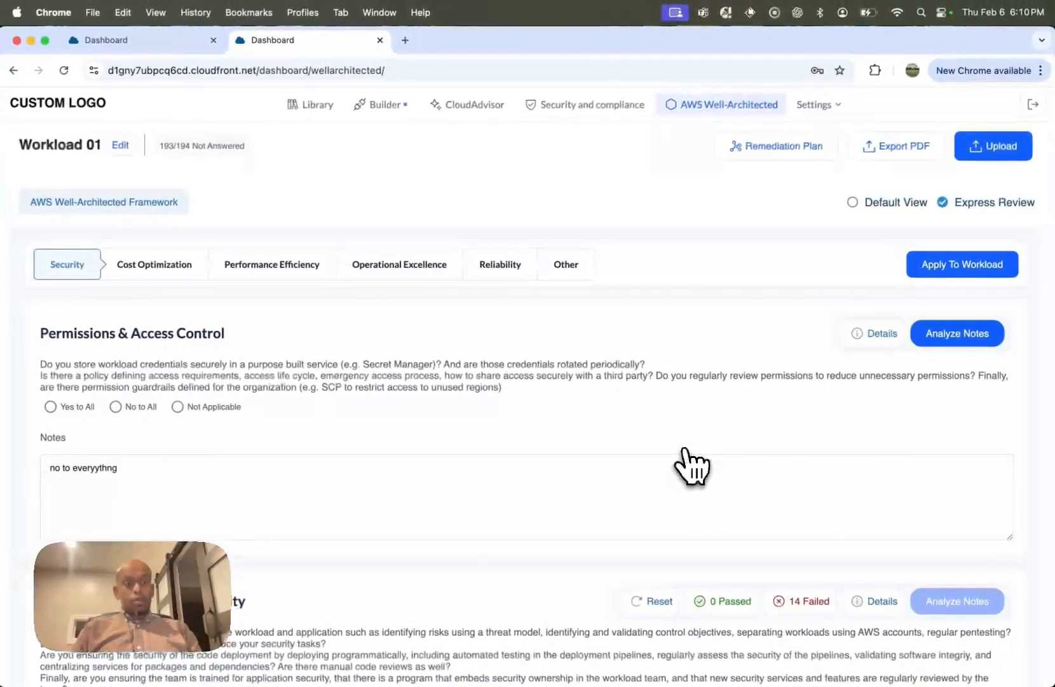
pyautogui.scroll(-2, 691, 467)
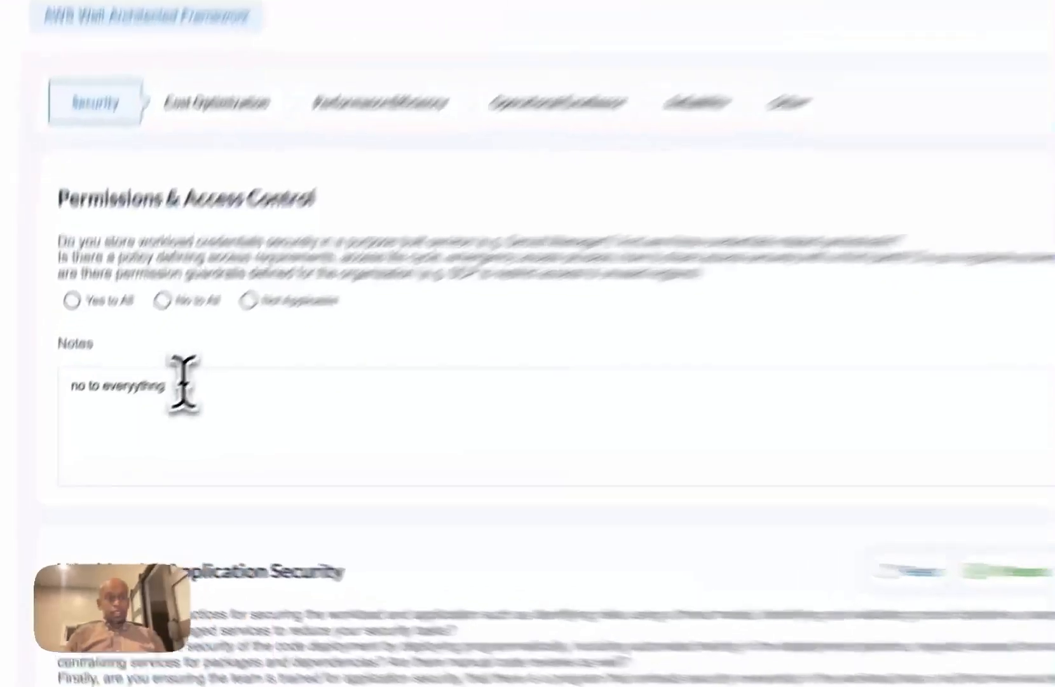
pyautogui.moveTo(131, 423); pyautogui.dragTo(49, 425)
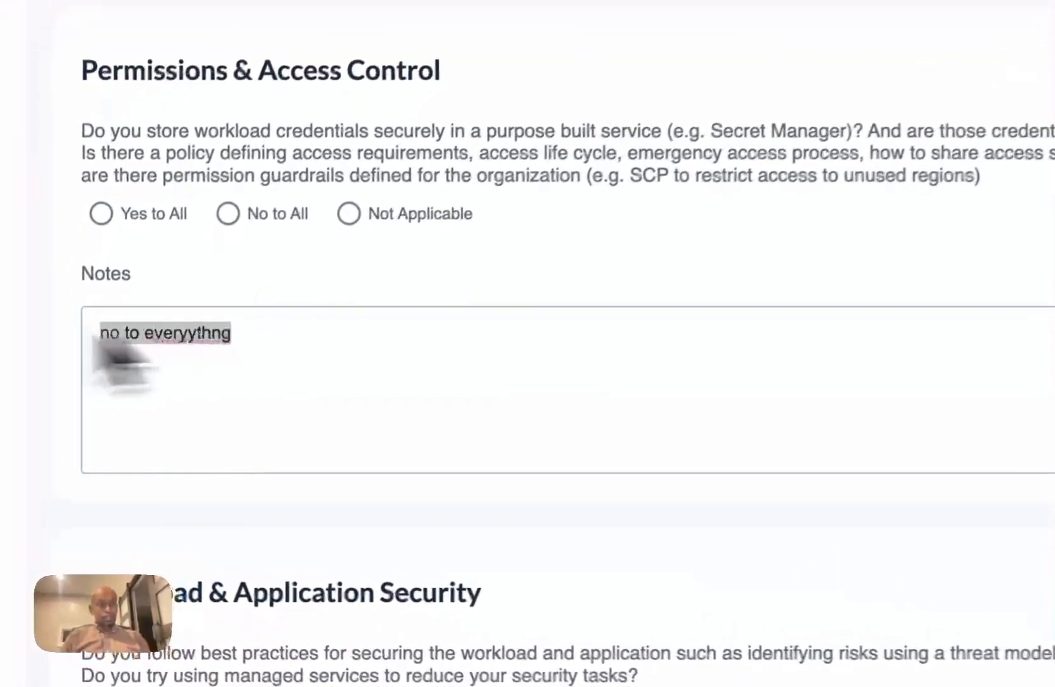
pyautogui.click(299, 359)
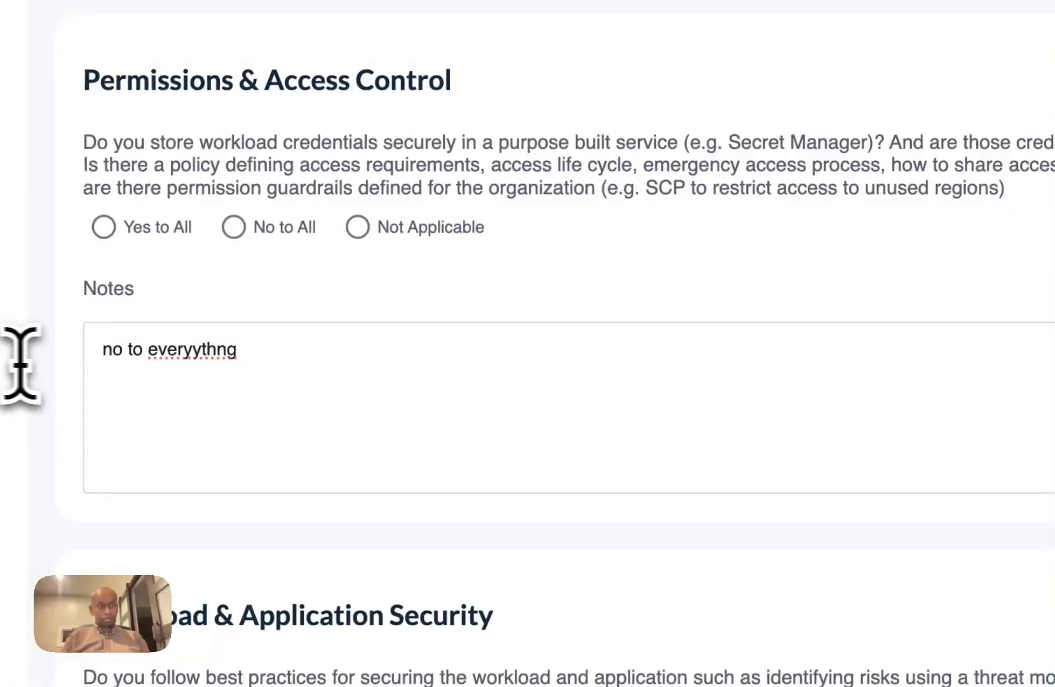
pyautogui.click(196, 365)
# Step: Replace the Permissions & Access Control notes with "yes to all but nobody review permissions" and analyze them
pyautogui.moveTo(295, 358); pyautogui.dragTo(66, 354)
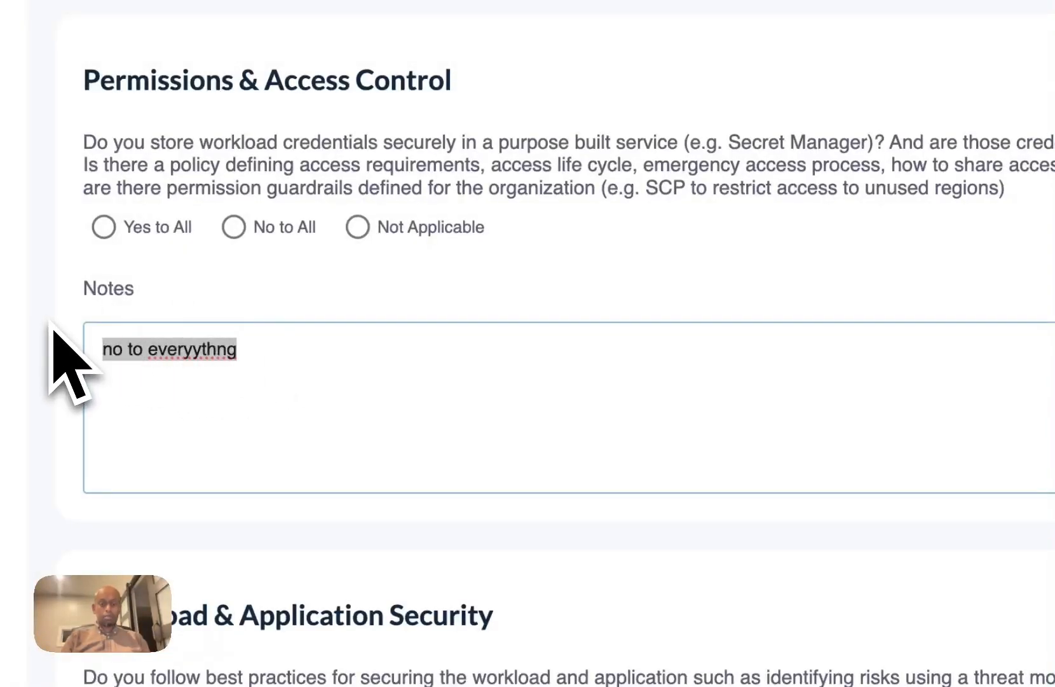
pyautogui.write('no to')
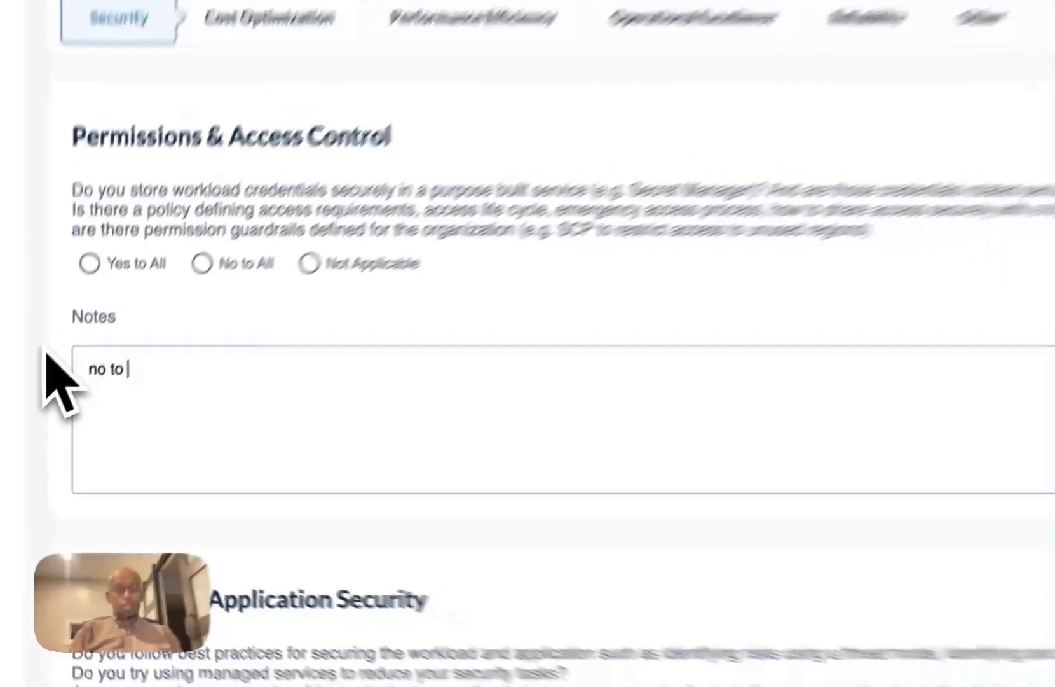
pyautogui.press('BackSpace')
pyautogui.press('BackSpace')
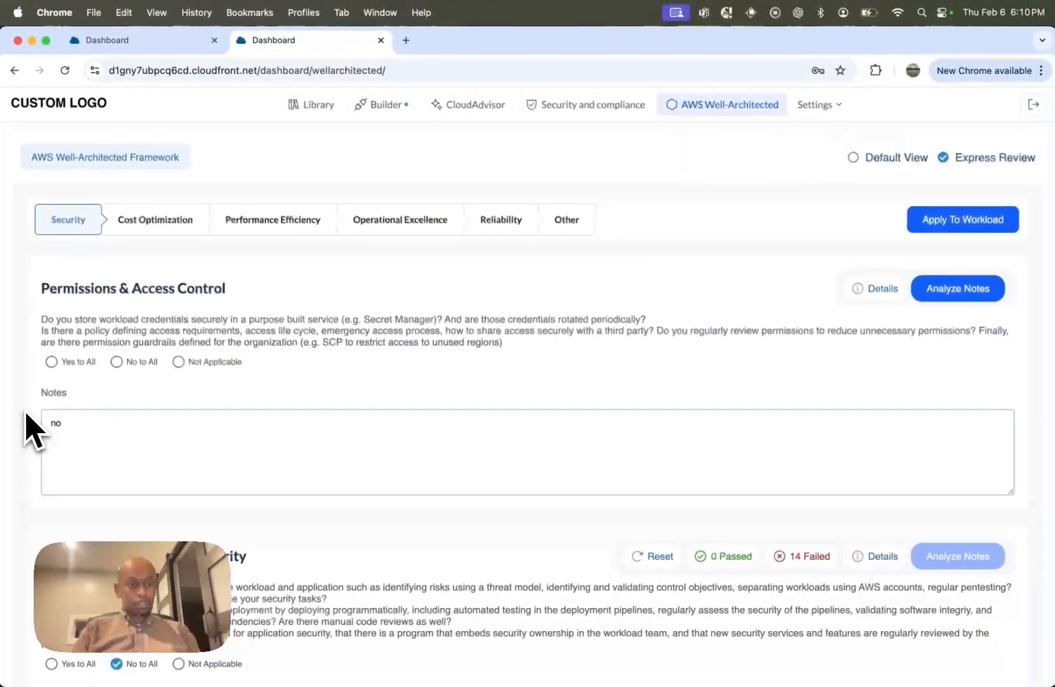
pyautogui.press('BackSpace')
pyautogui.press('BackSpace')
pyautogui.write('yes')
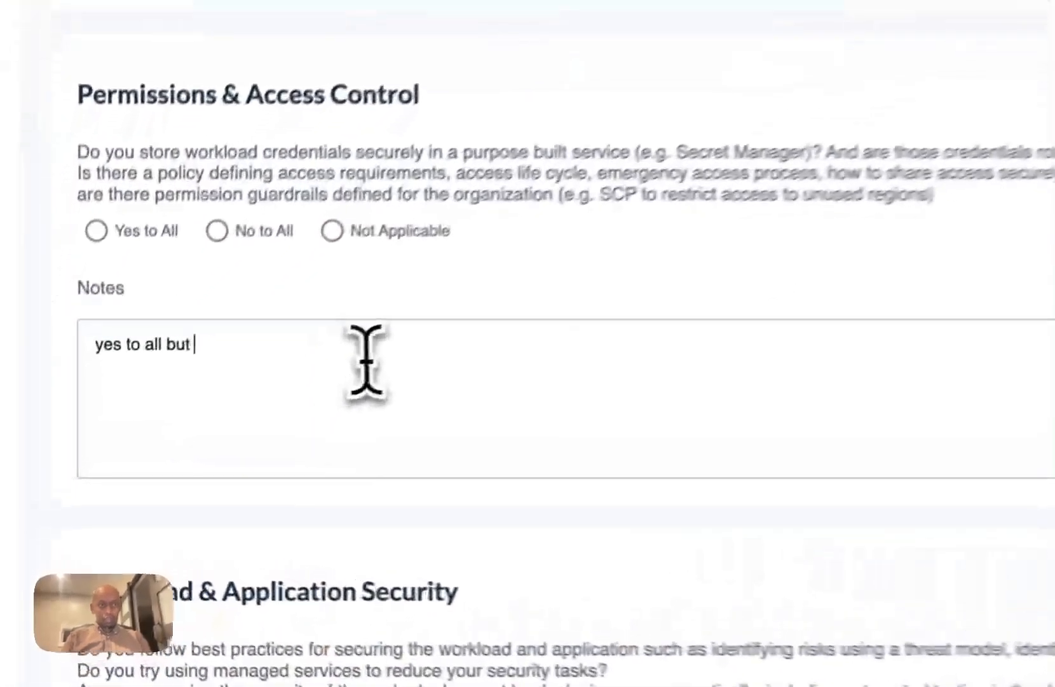
pyautogui.write('nobody')
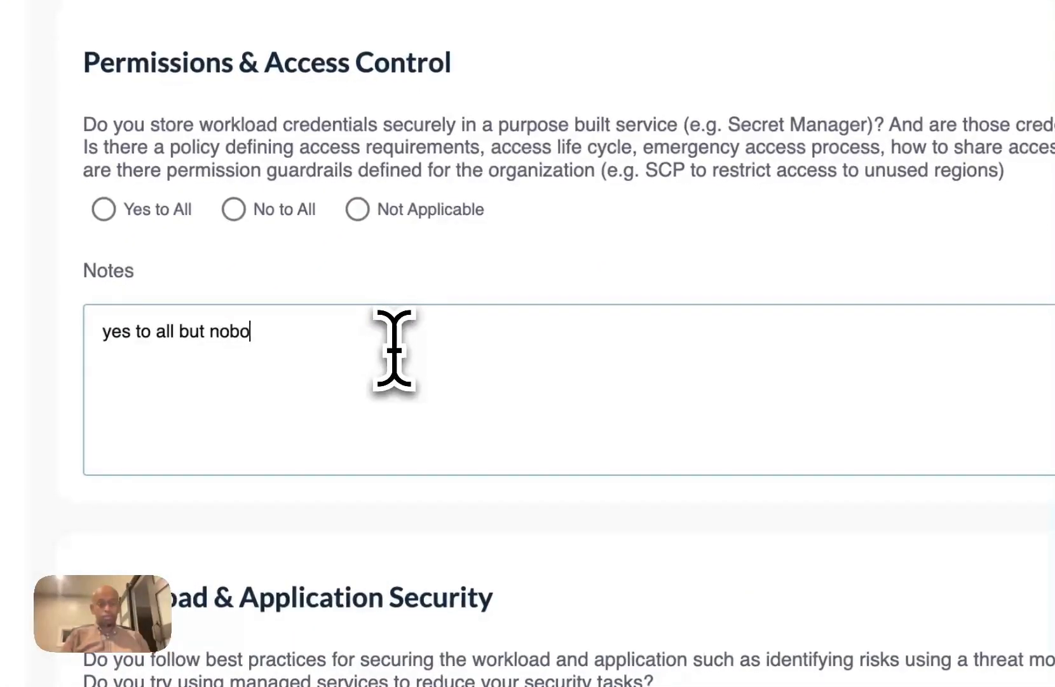
pyautogui.write(' review permiss')
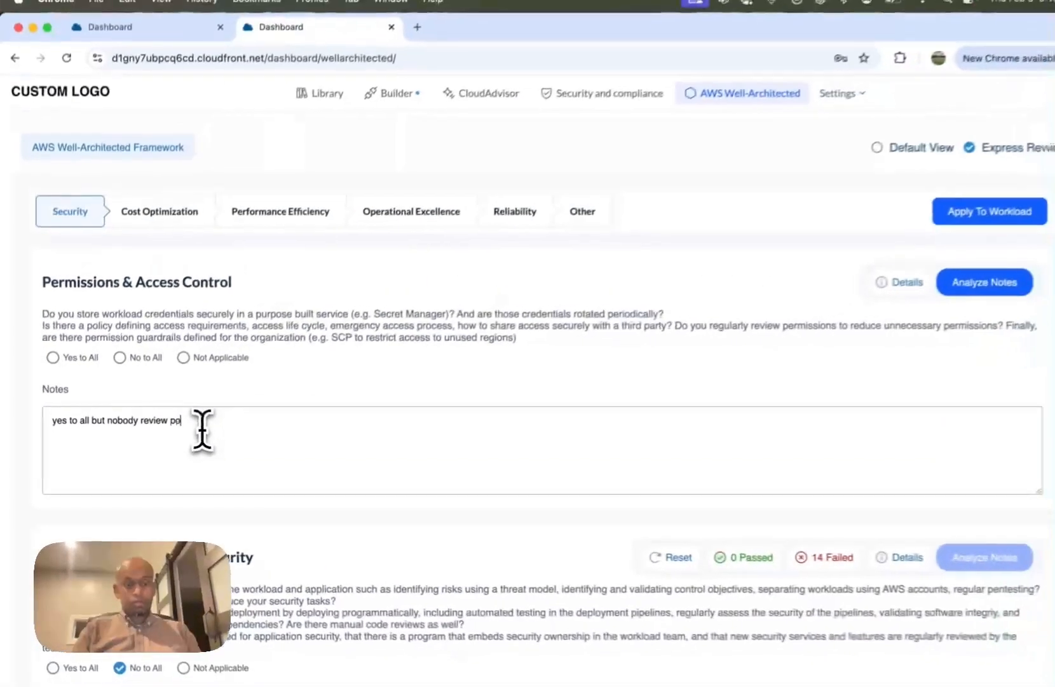
pyautogui.write('ions')
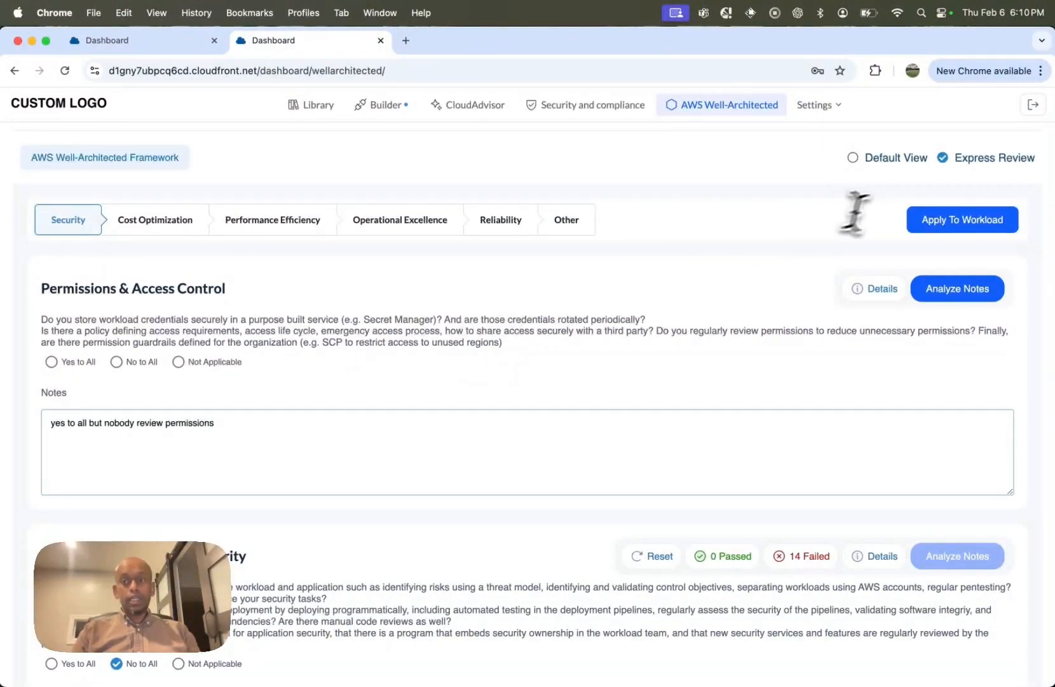
pyautogui.click(955, 289)
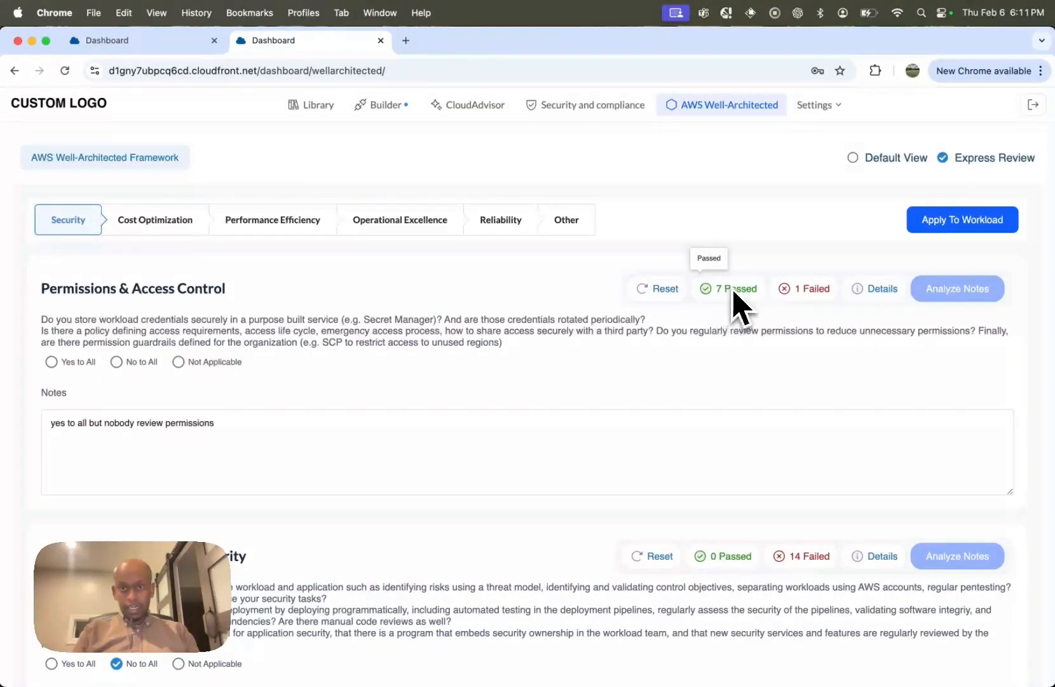
# Step: Examine the detailed answers generated from the Permissions & Access Control notes and close the details
pyautogui.click(877, 291)
pyautogui.scroll(-3, 750, 407)
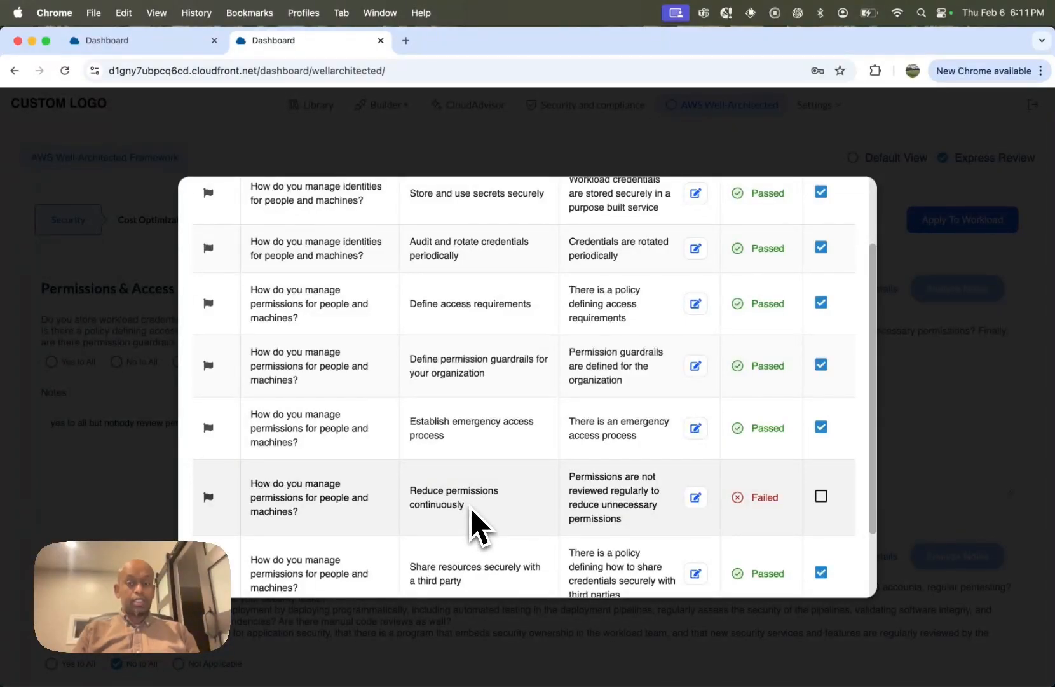
pyautogui.scroll(-2, 477, 523)
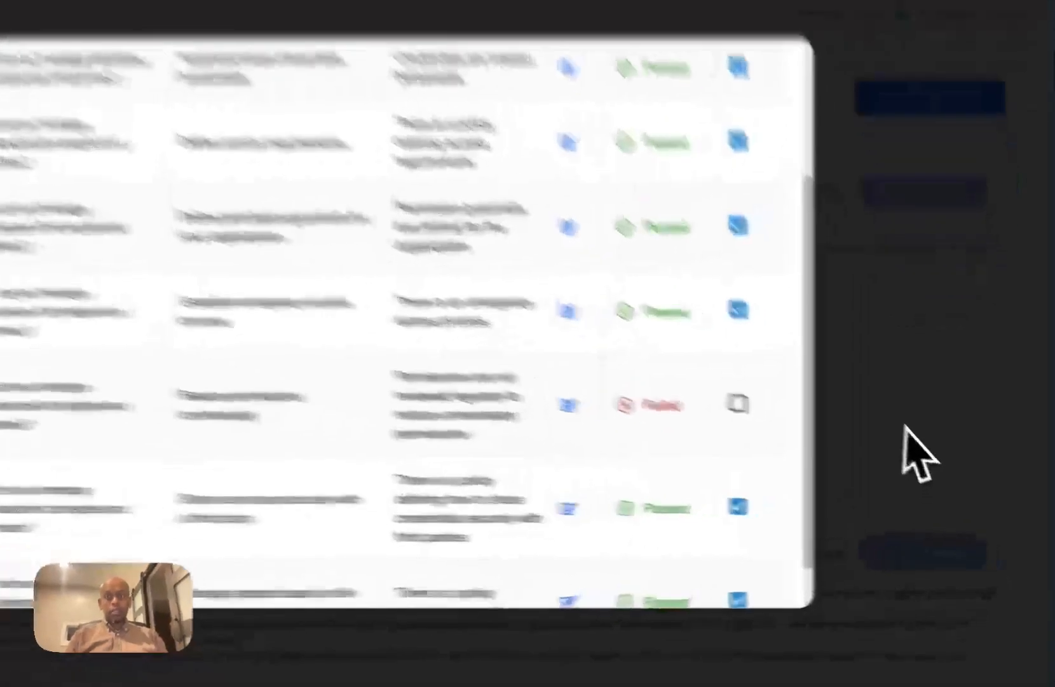
pyautogui.click(906, 426)
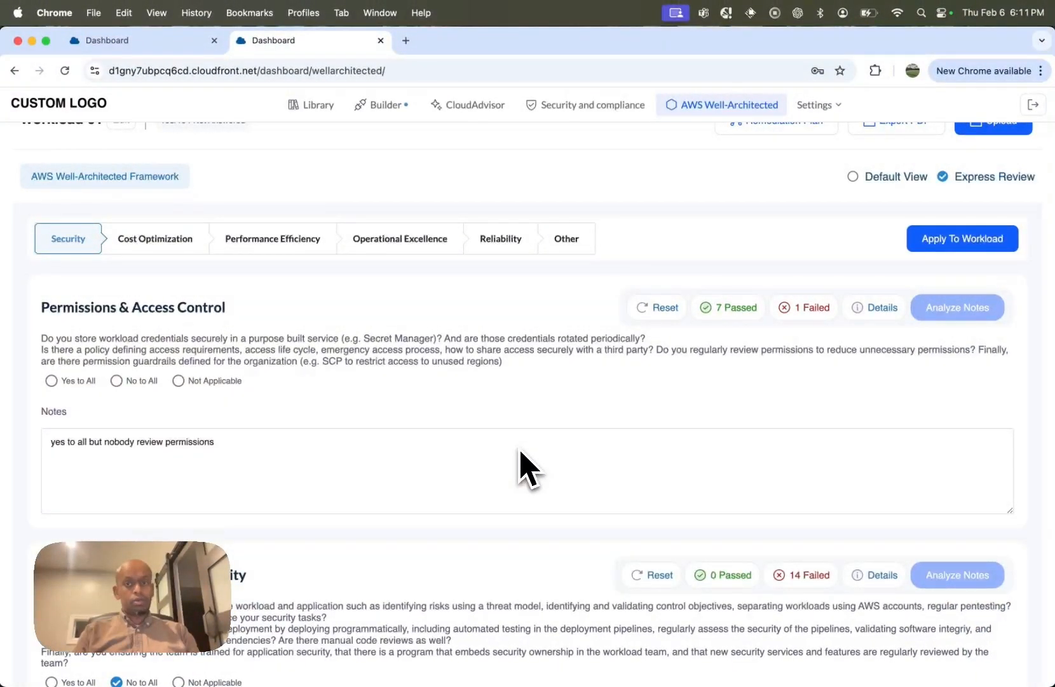
# Step: Apply the Express Review answers to Workload 01
pyautogui.scroll(1, 520, 450)
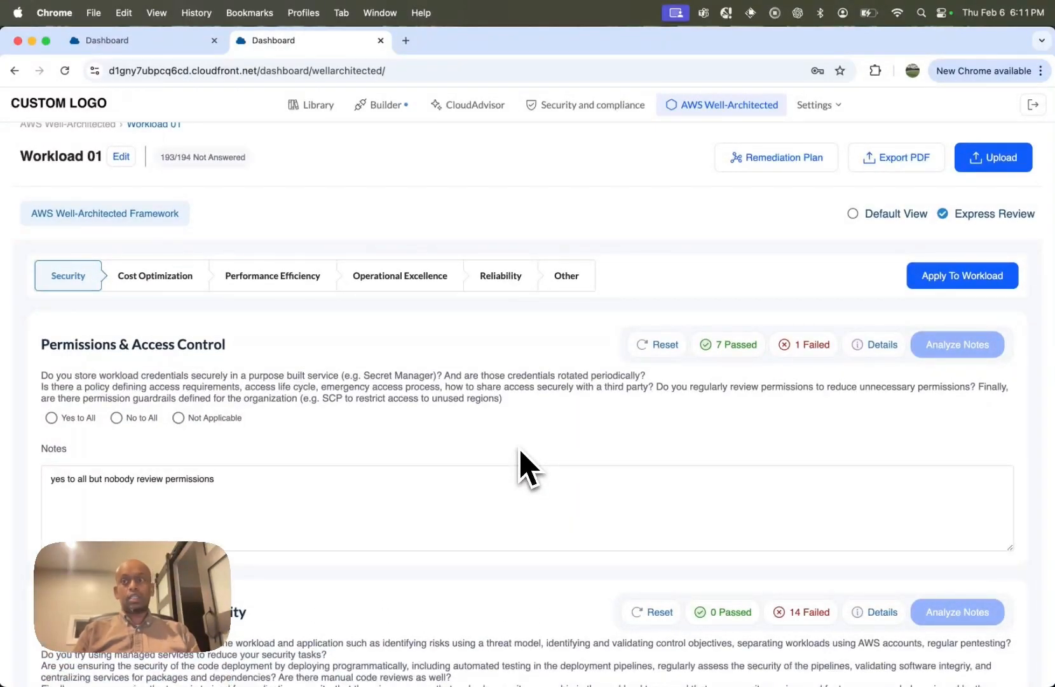
pyautogui.scroll(1, 520, 450)
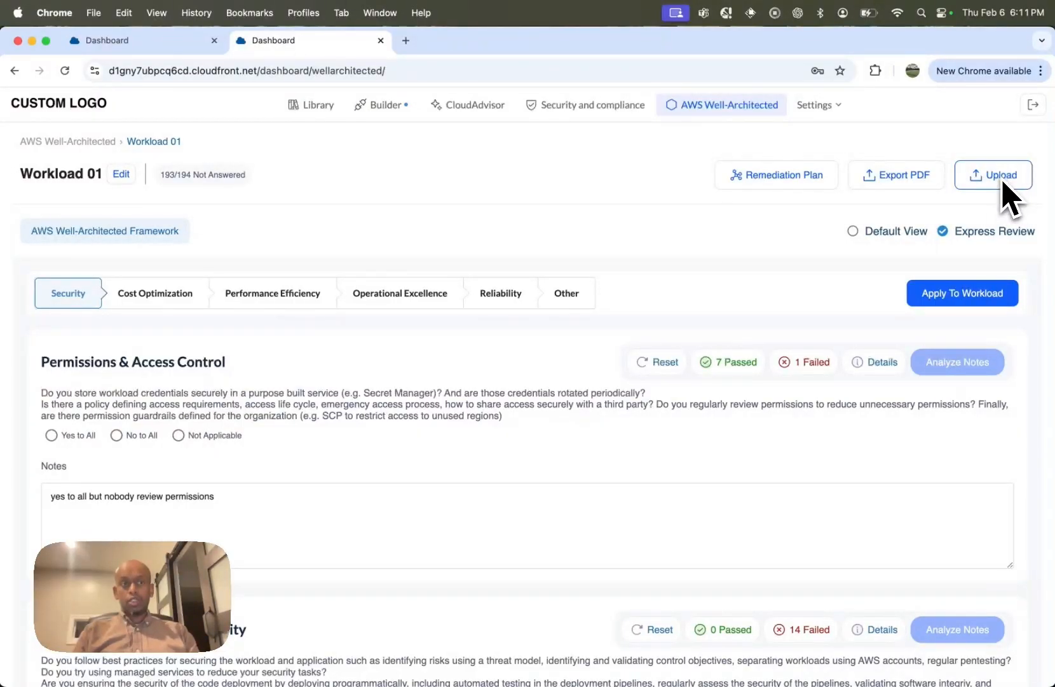
pyautogui.scroll(1, 993, 210)
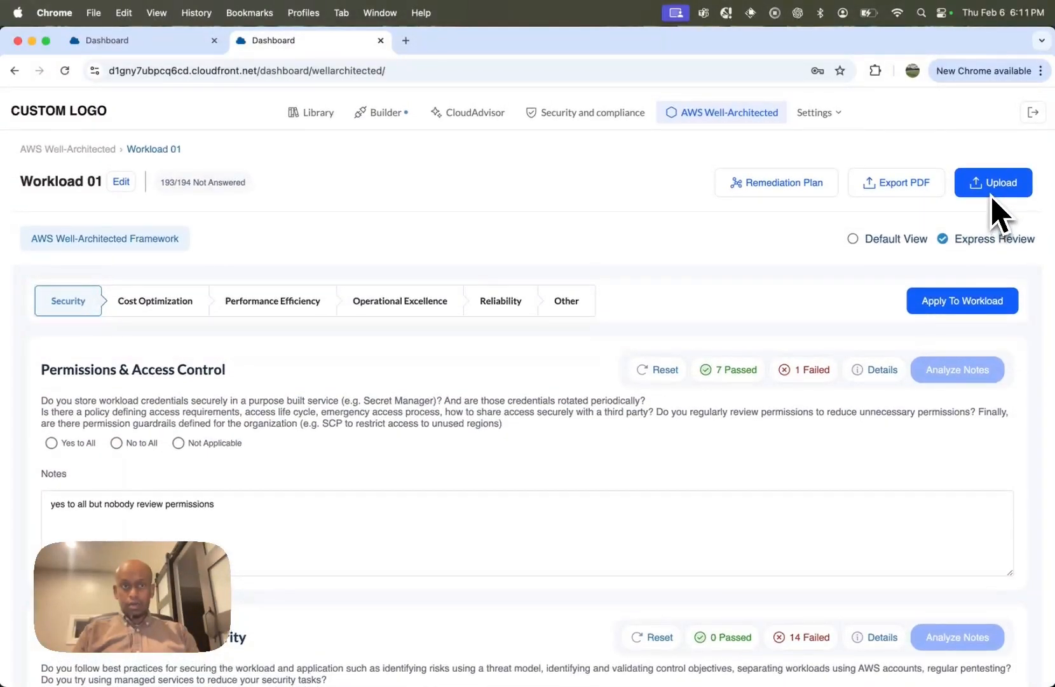
pyautogui.scroll(-1, 993, 199)
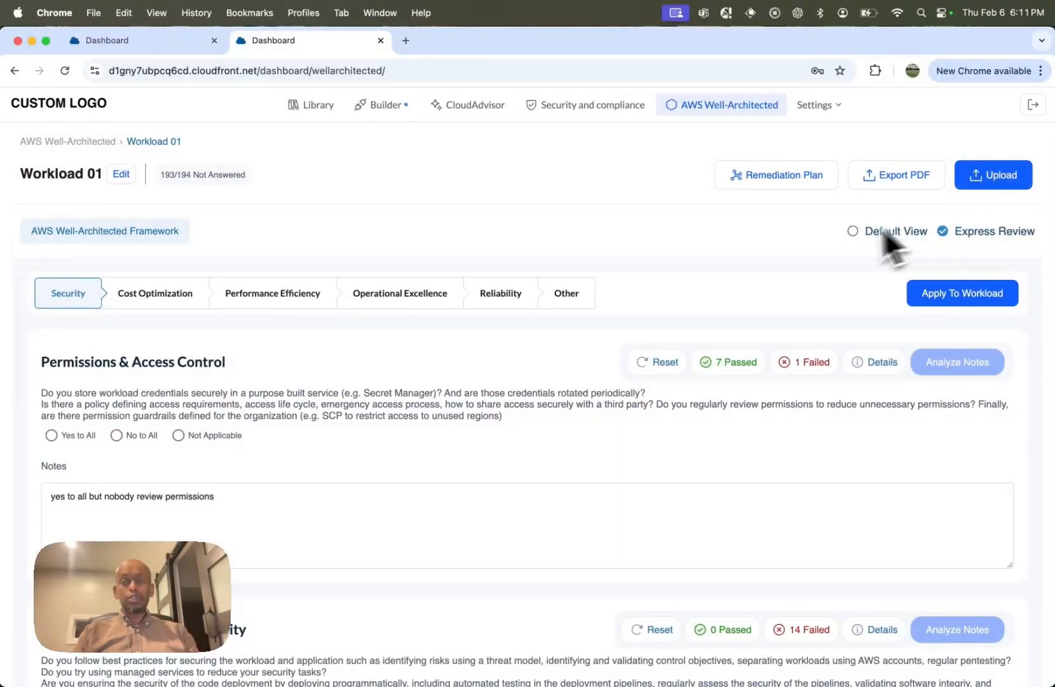
pyautogui.scroll(-3, 806, 264)
pyautogui.scroll(3, 806, 264)
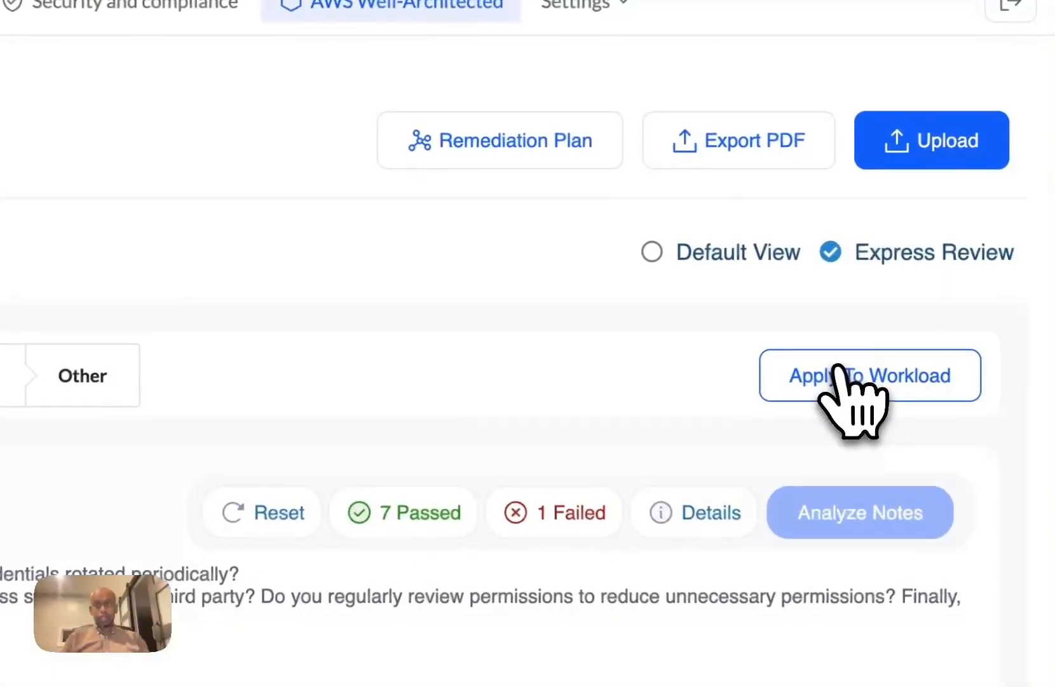
pyautogui.click(849, 362)
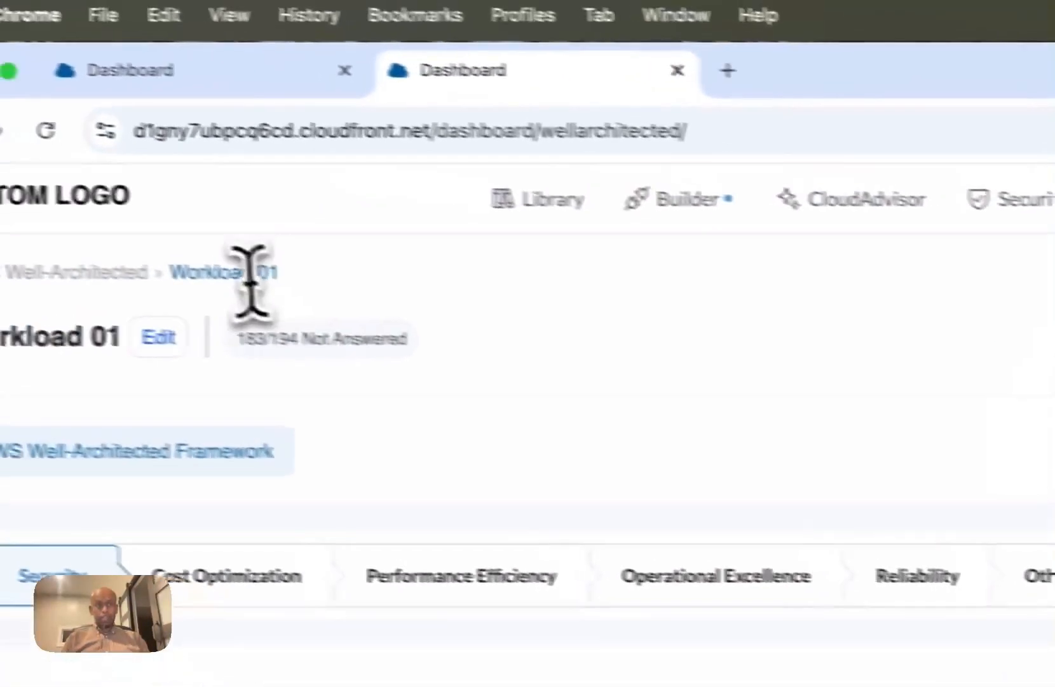
# Step: Return to the AWS Well-Architected workloads overview and open the ACE Opportunities list
pyautogui.click(764, 107)
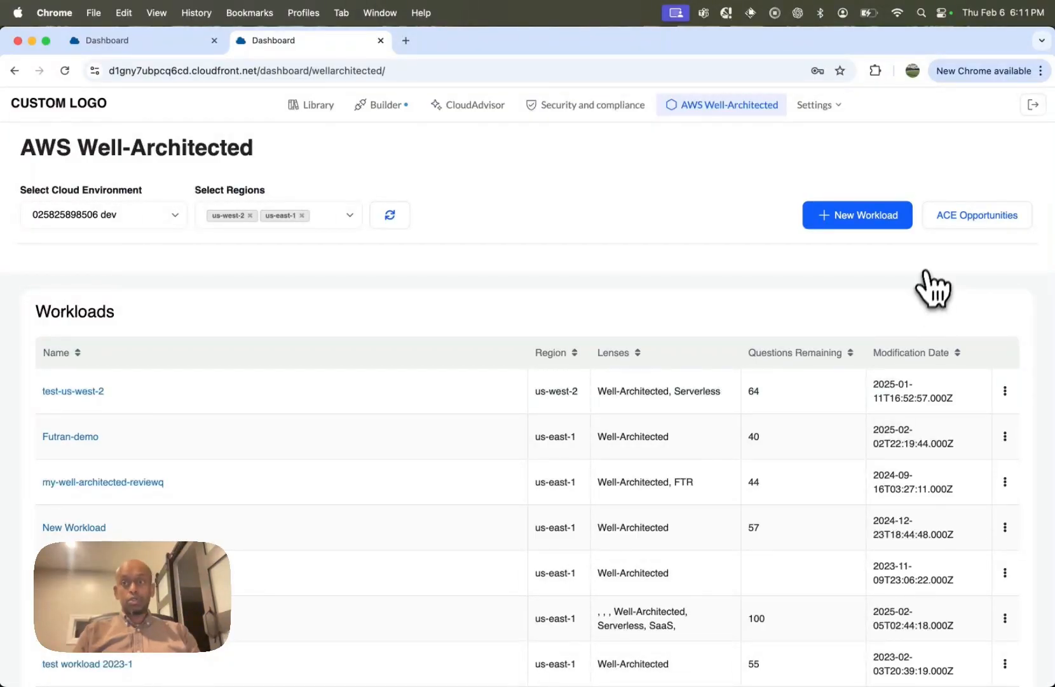
pyautogui.click(962, 220)
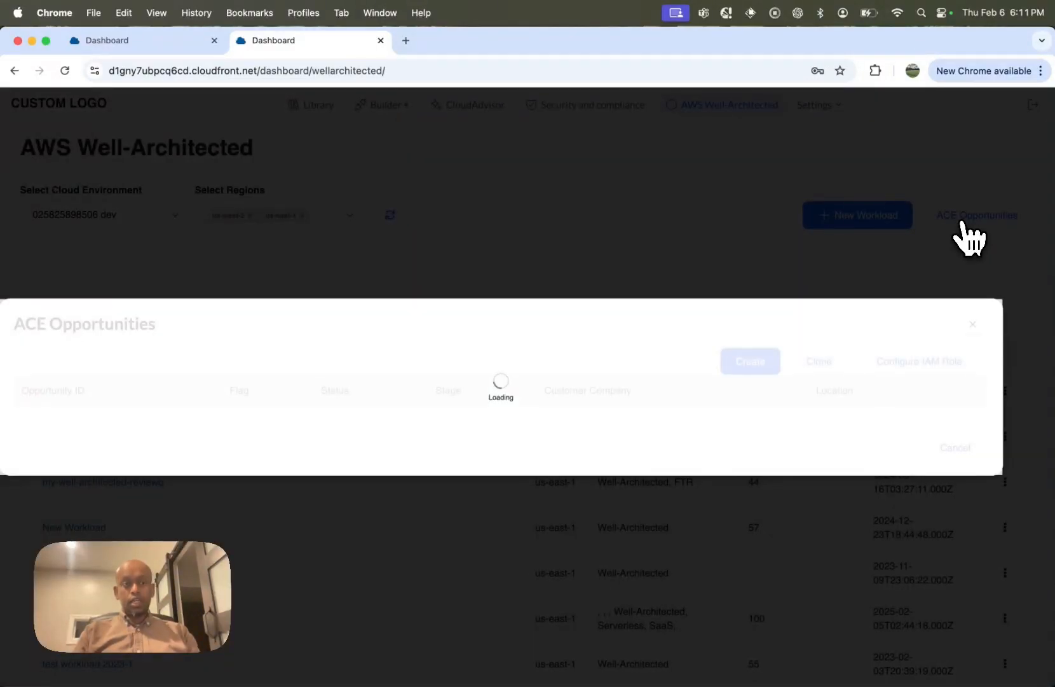